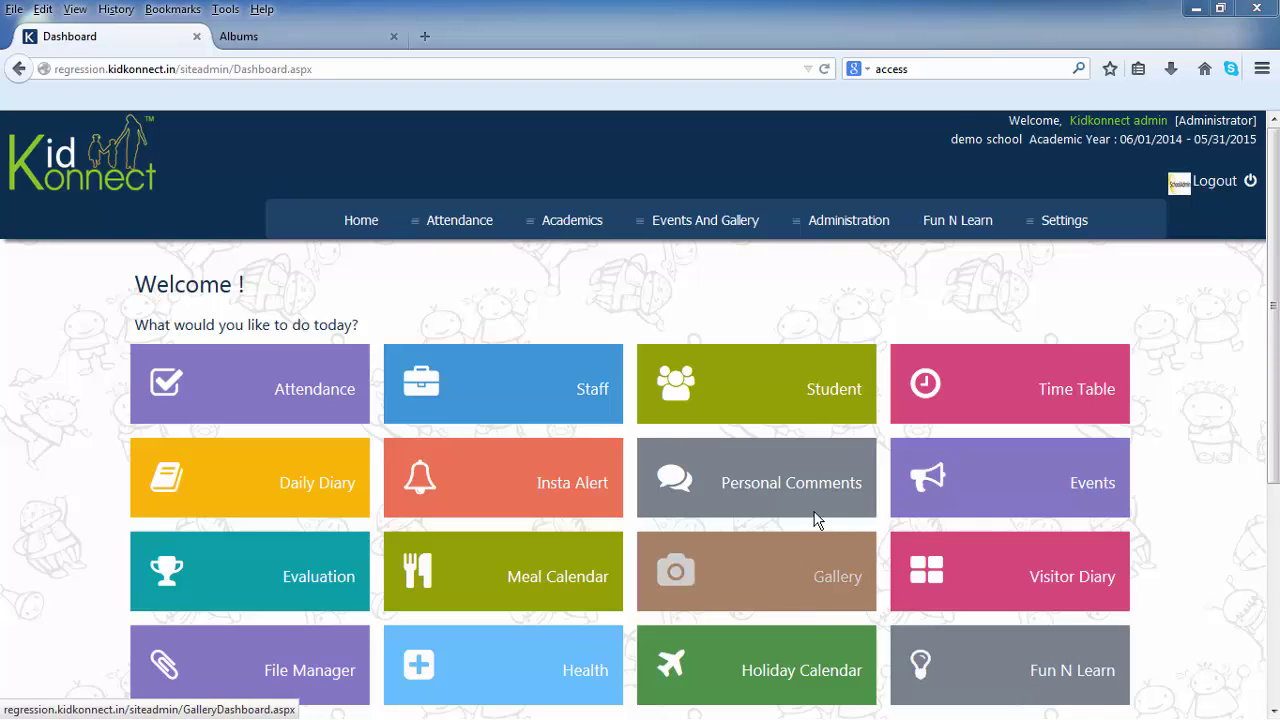
Step: Open the Personal Comments tile on the KidKonnect dashboard
click(817, 466)
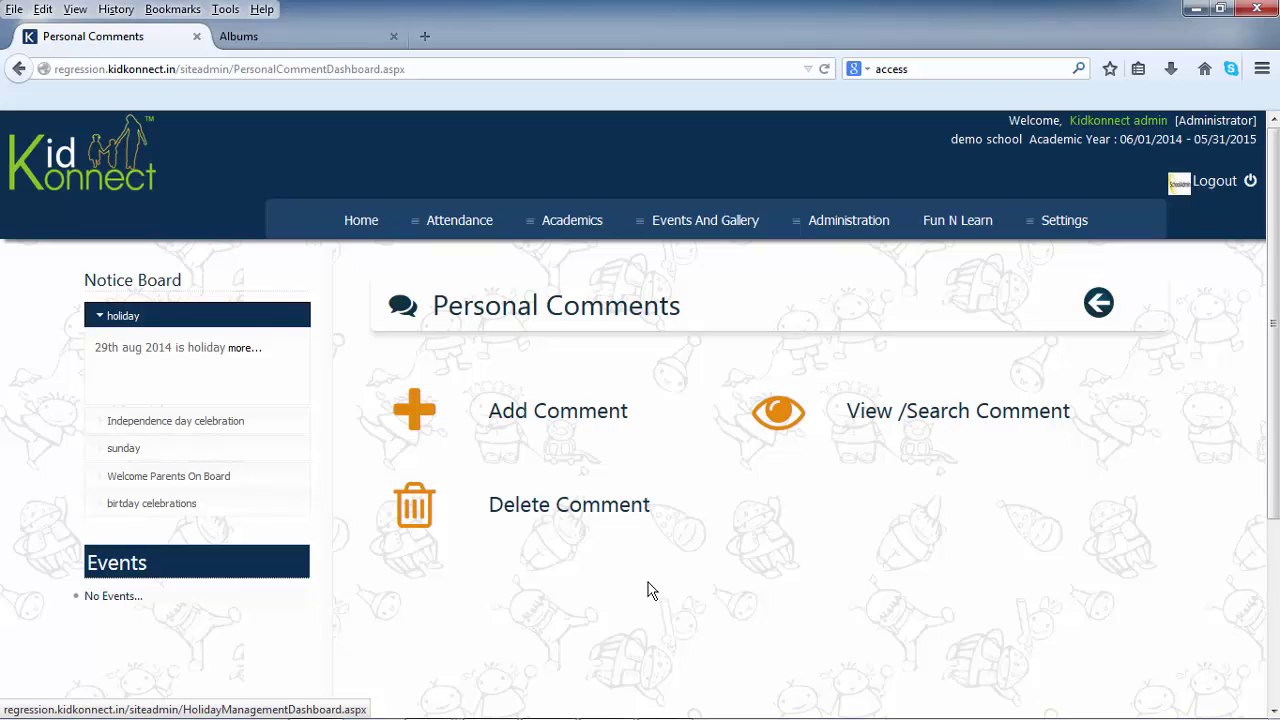
click(553, 420)
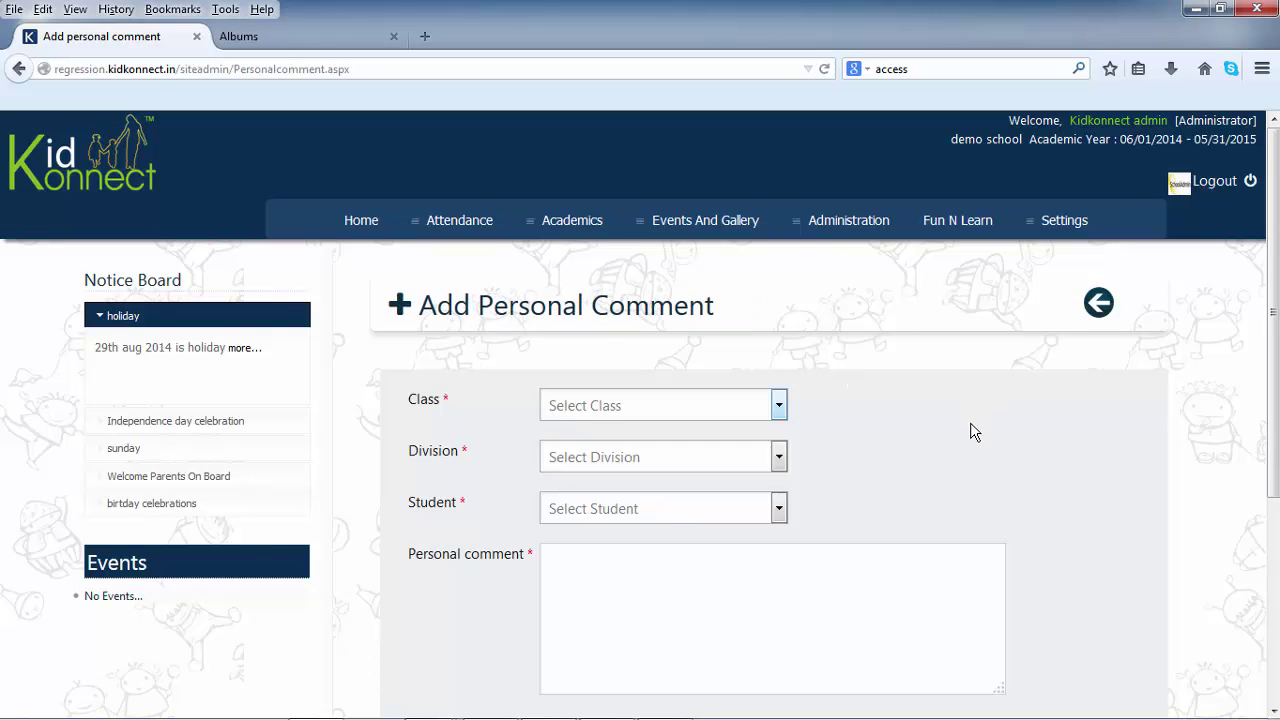
scroll(975, 445, down, 1)
scroll(985, 455, up, 1)
click(678, 405)
click(675, 492)
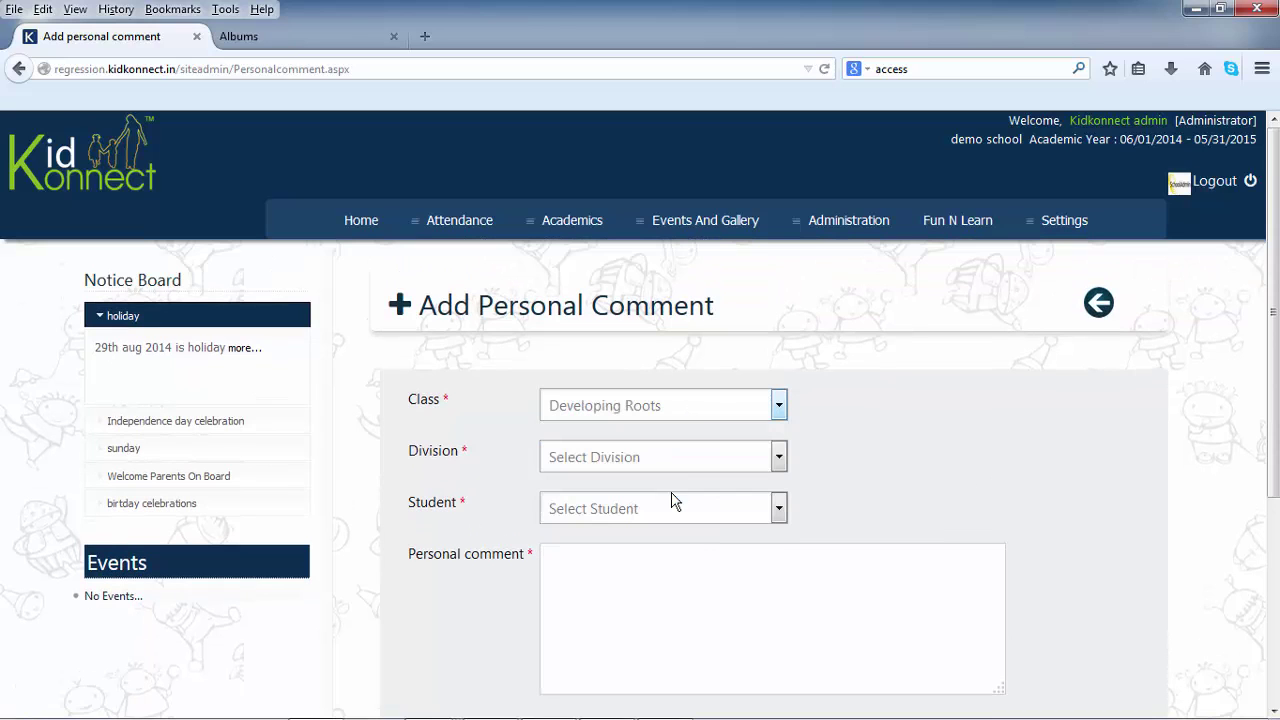
click(669, 463)
click(658, 505)
click(662, 512)
click(657, 557)
click(655, 555)
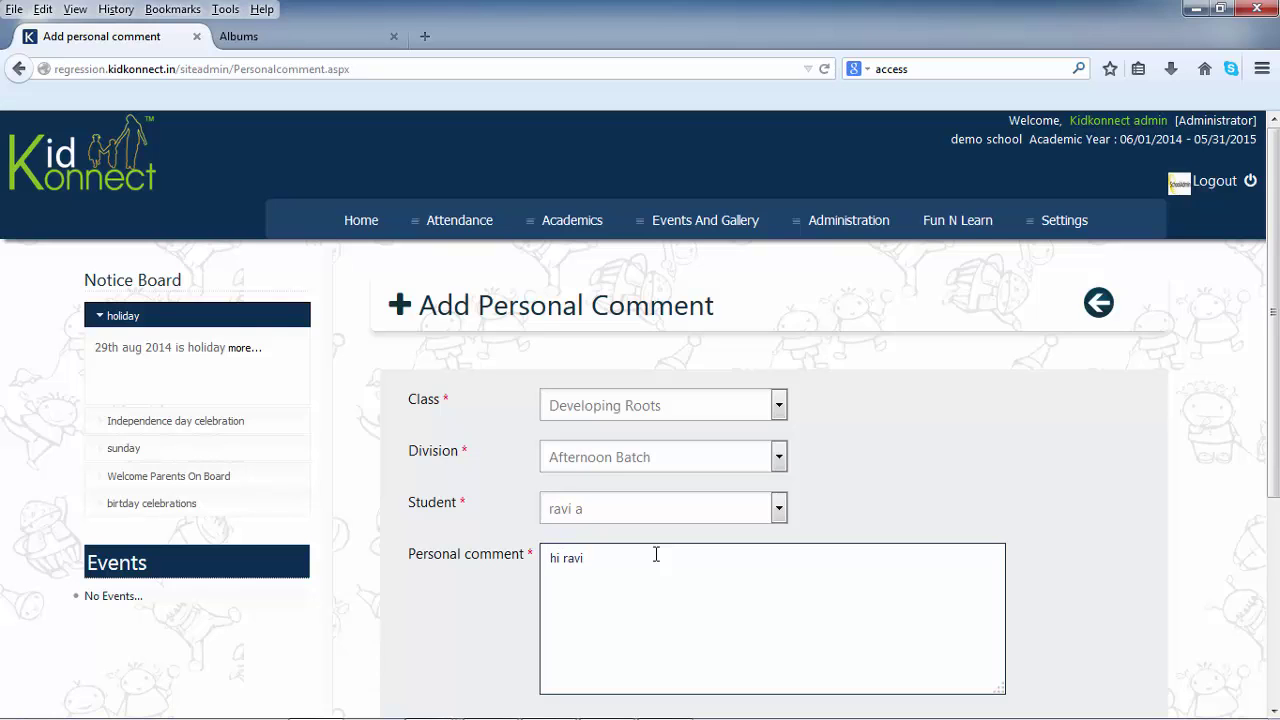
Step: Write 'hi ravi's mumma, he is not eating in the class please take care of his food' and add it
text(hi ravi)
text('s)
text(mark)
key(BackSpace)
key(BackSpace)
key(BackSpace)
key(BackSpace)
text(mumma, he is not eating )
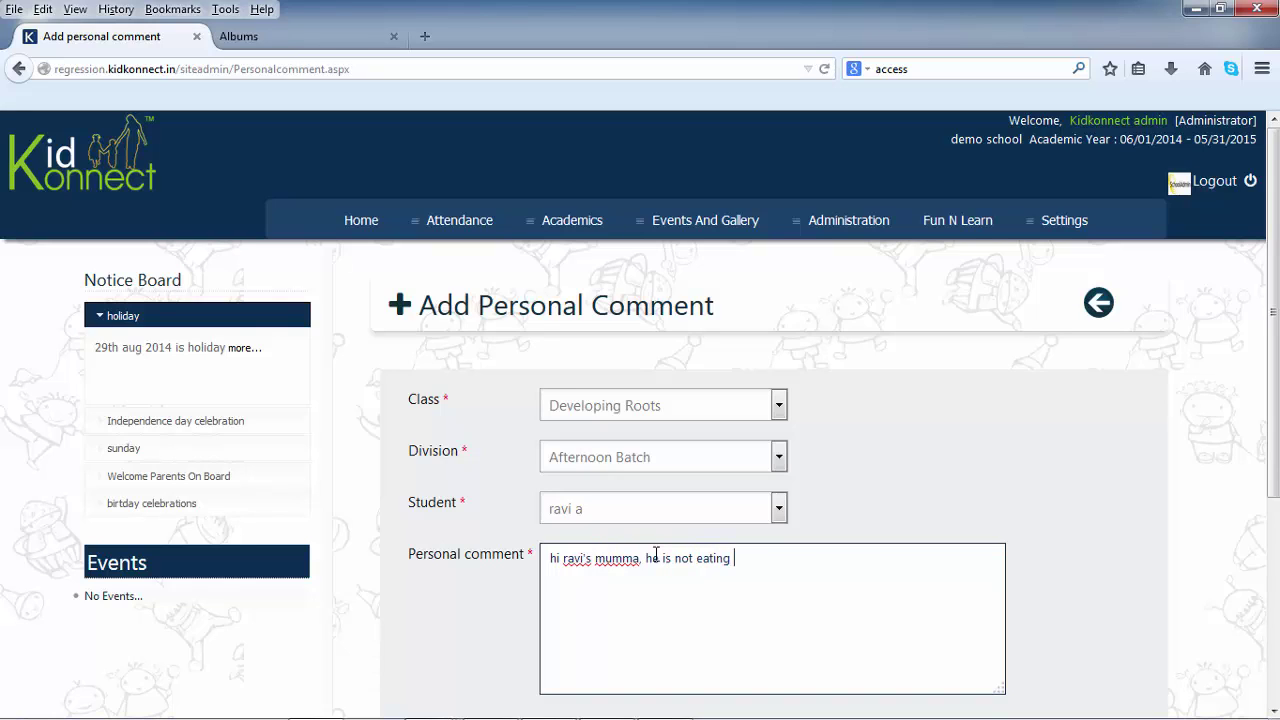
text(in the class please take care of h)
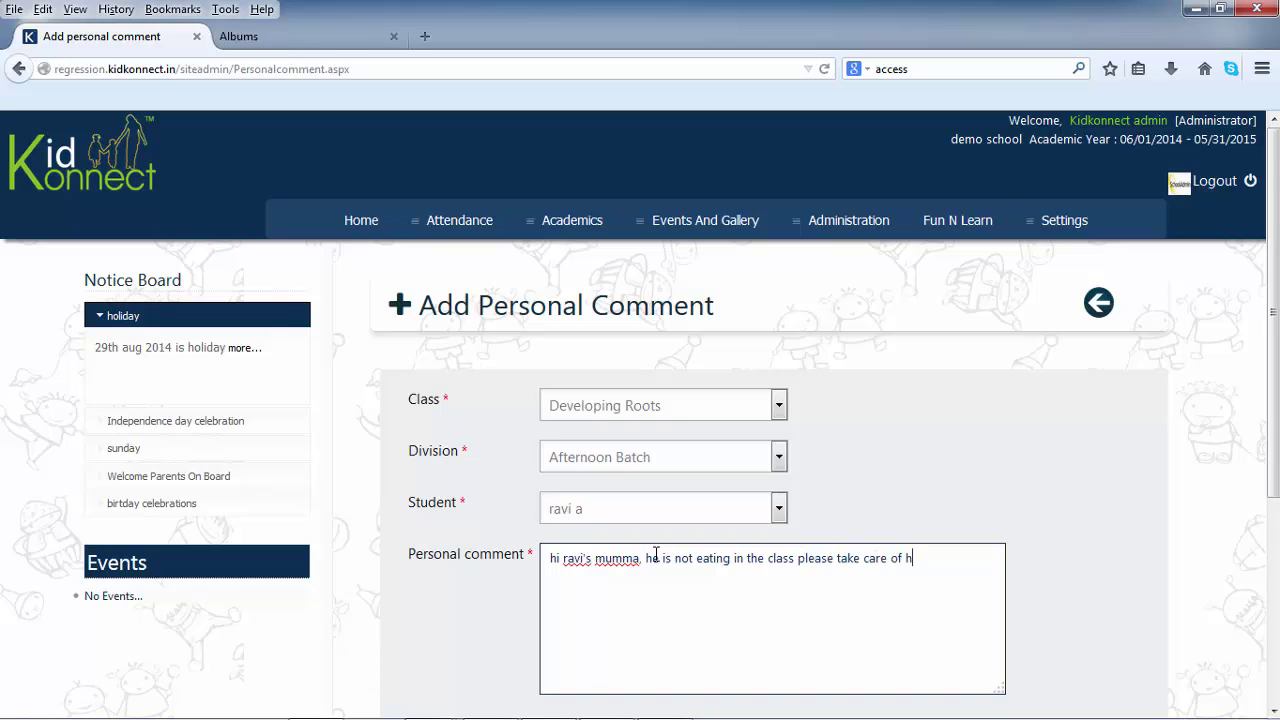
text(is food habits)
scroll(533, 641, down, 4)
click(557, 521)
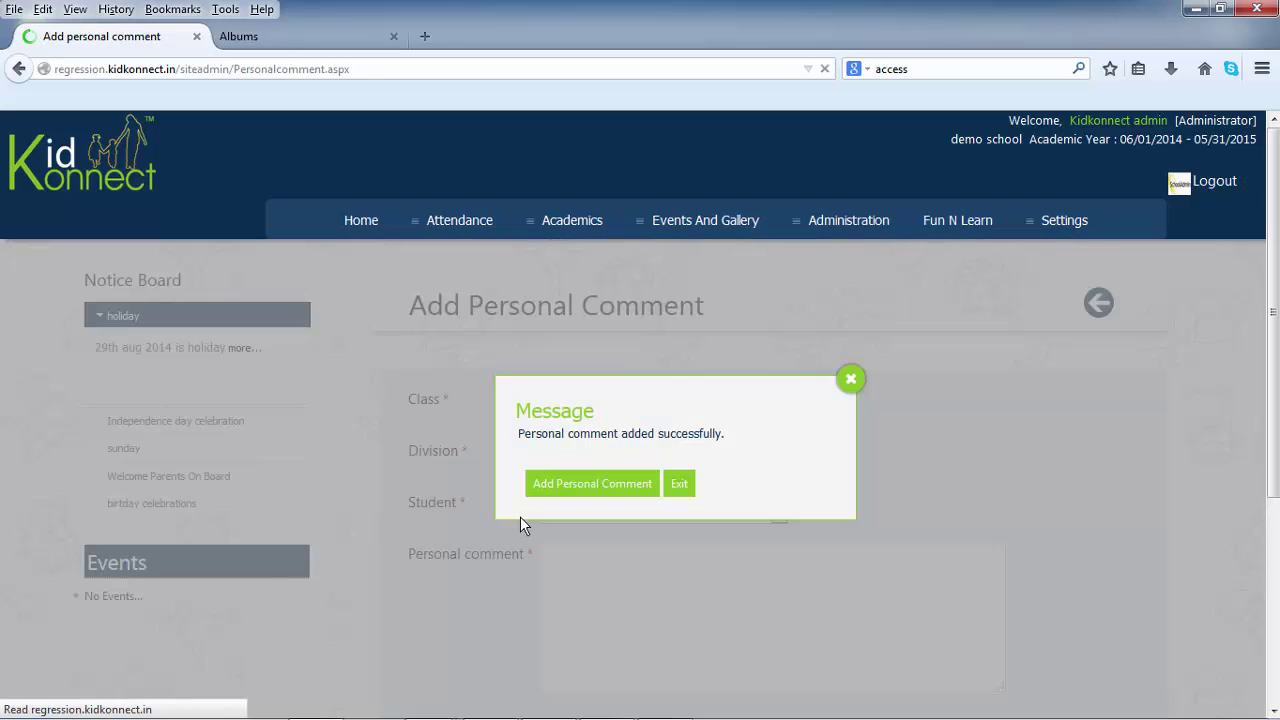
click(679, 486)
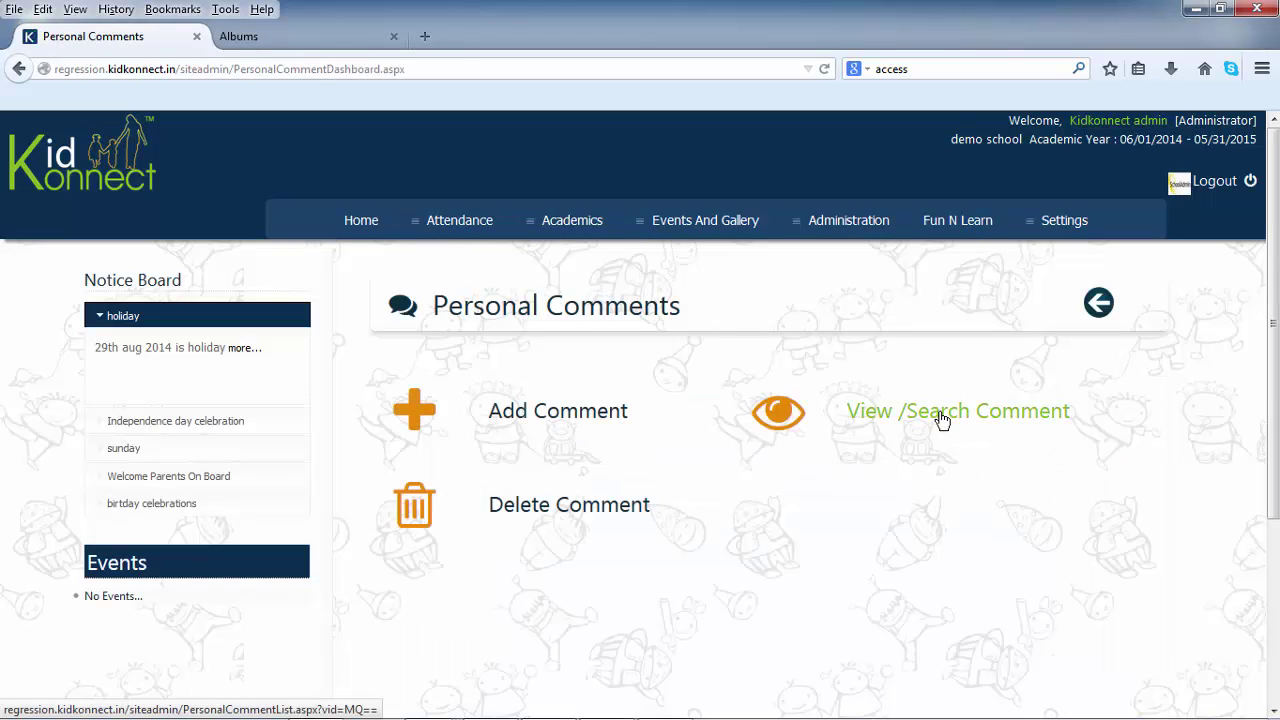
click(942, 420)
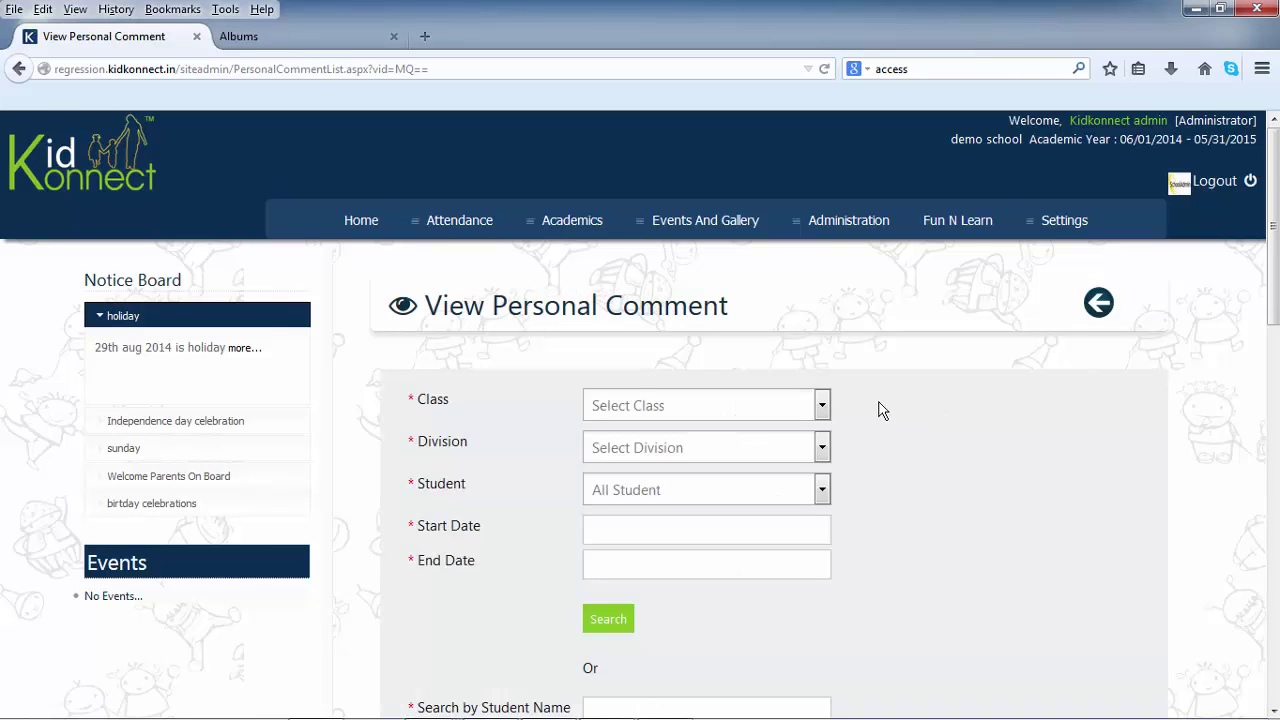
scroll(883, 409, down, 5)
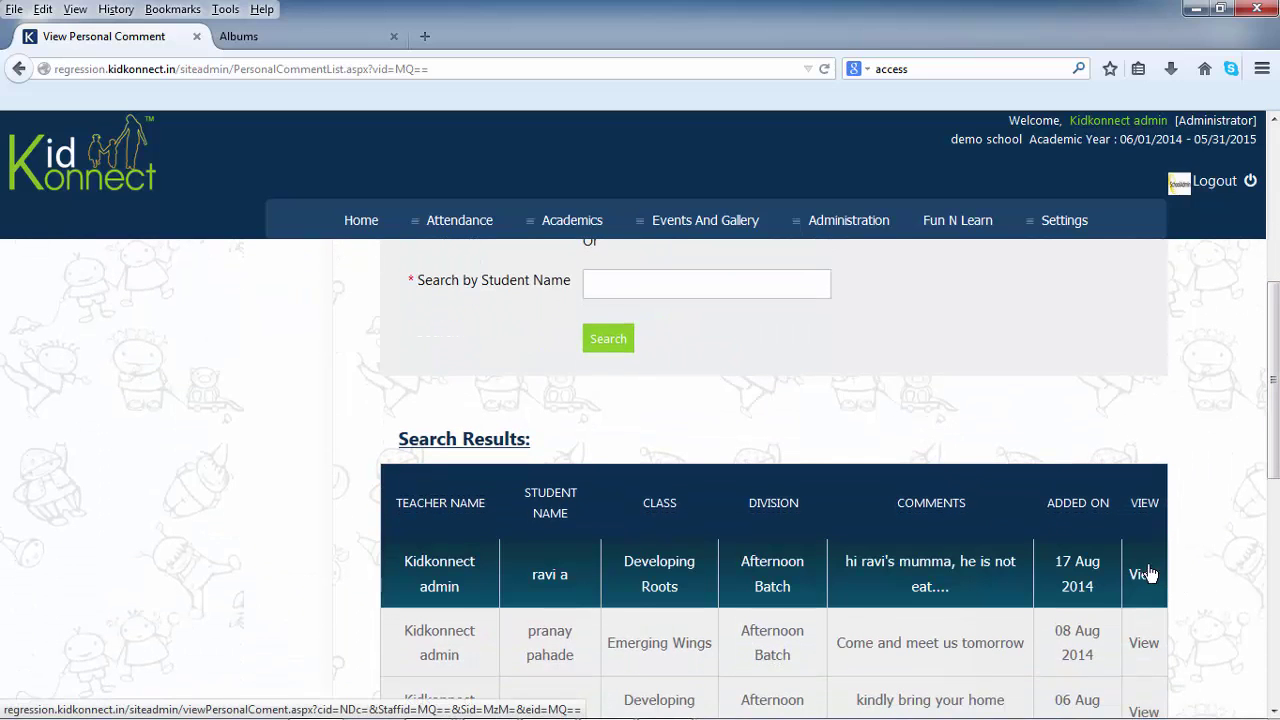
scroll(1147, 478, up, 5)
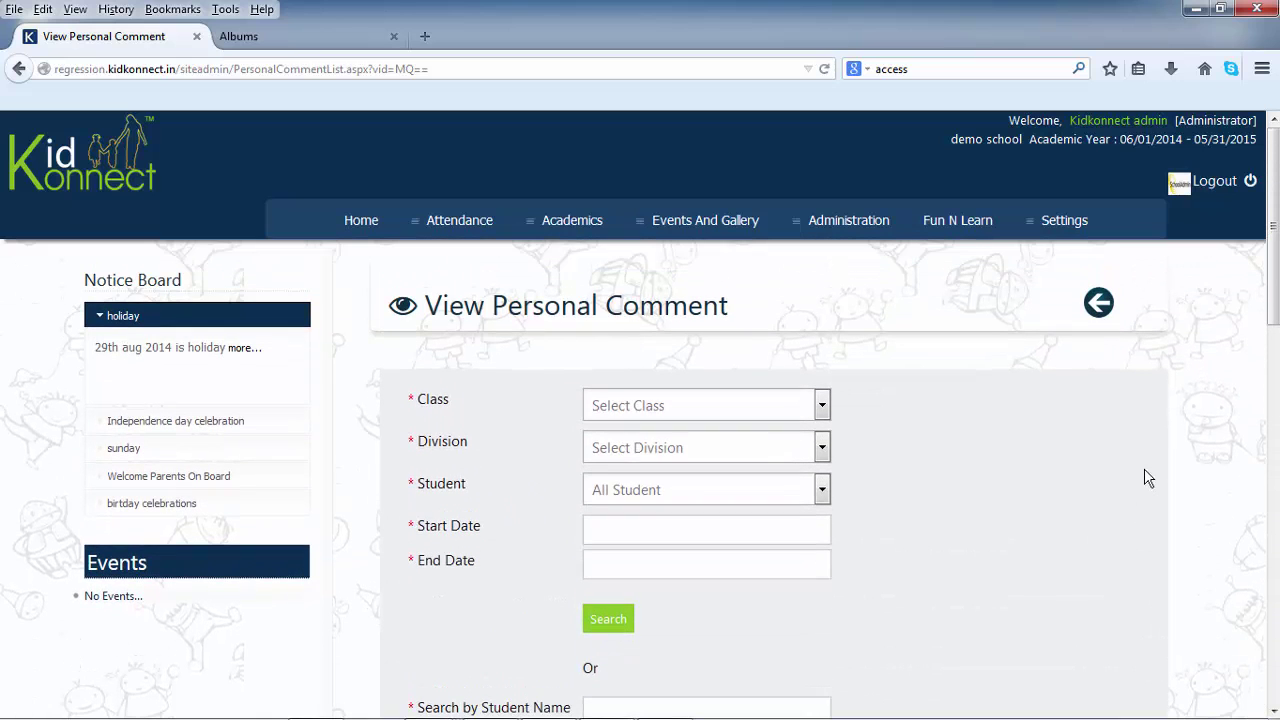
scroll(1147, 478, down, 4)
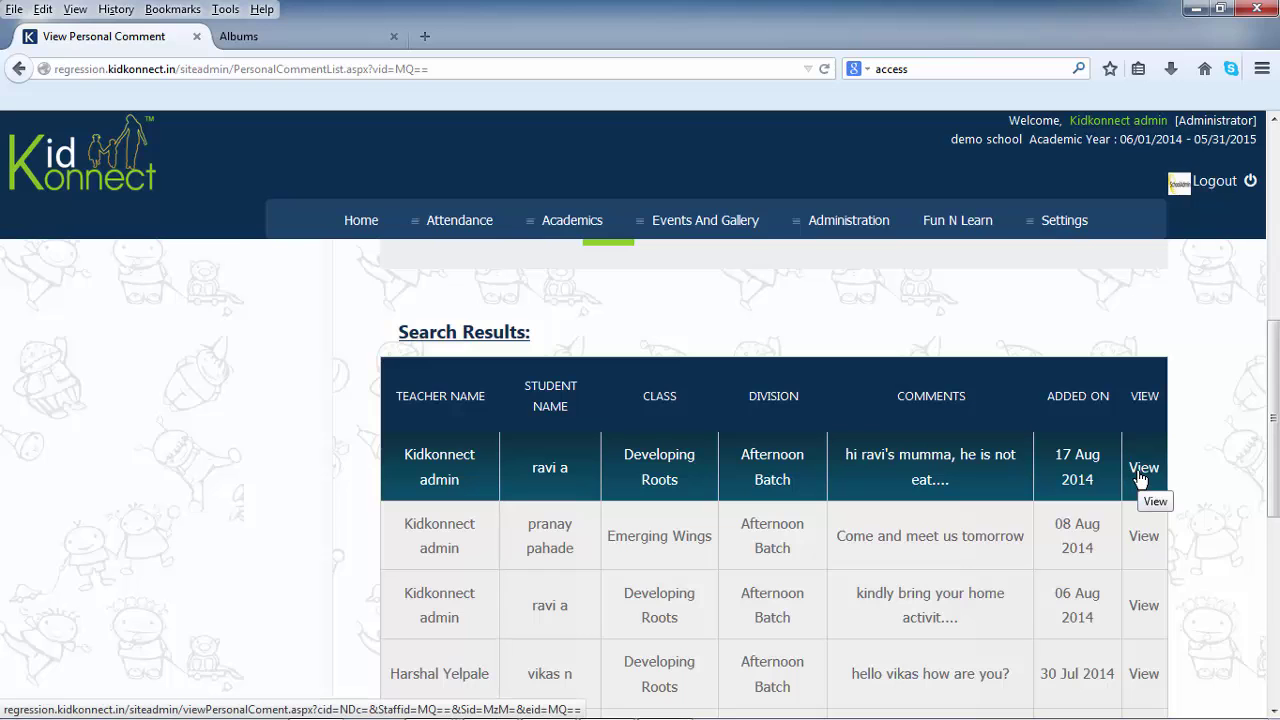
click(1141, 479)
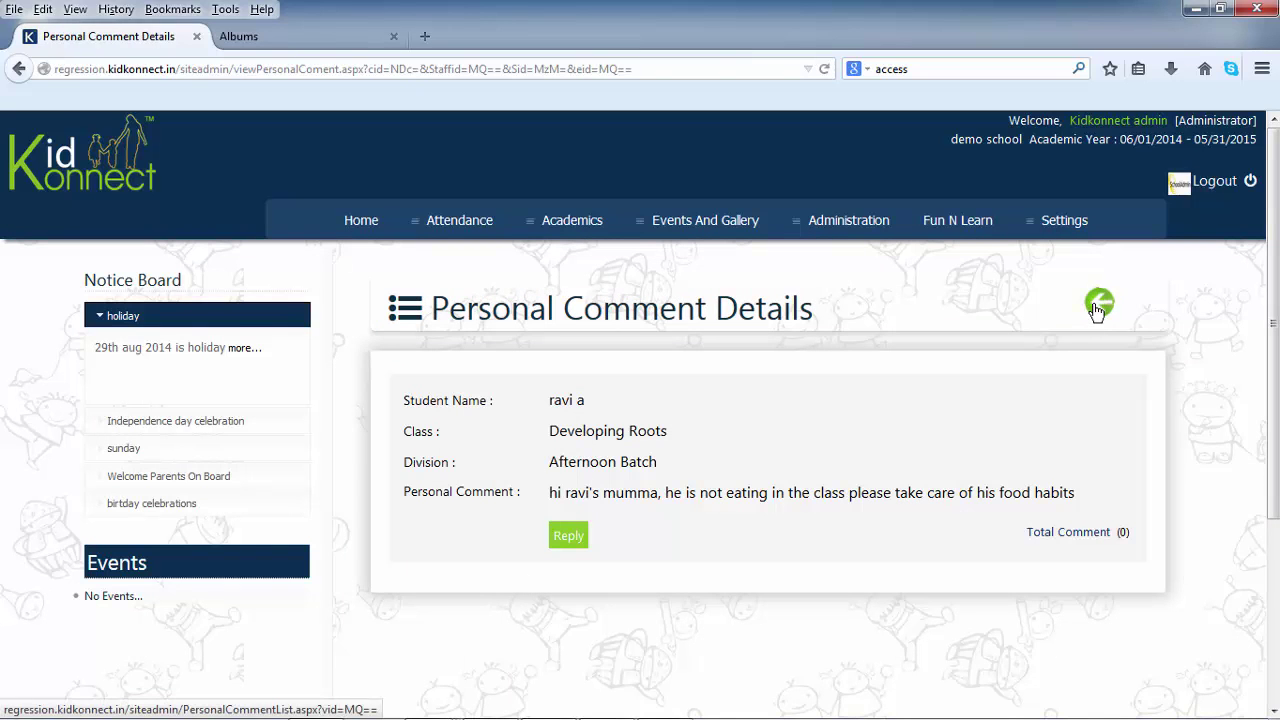
click(1097, 306)
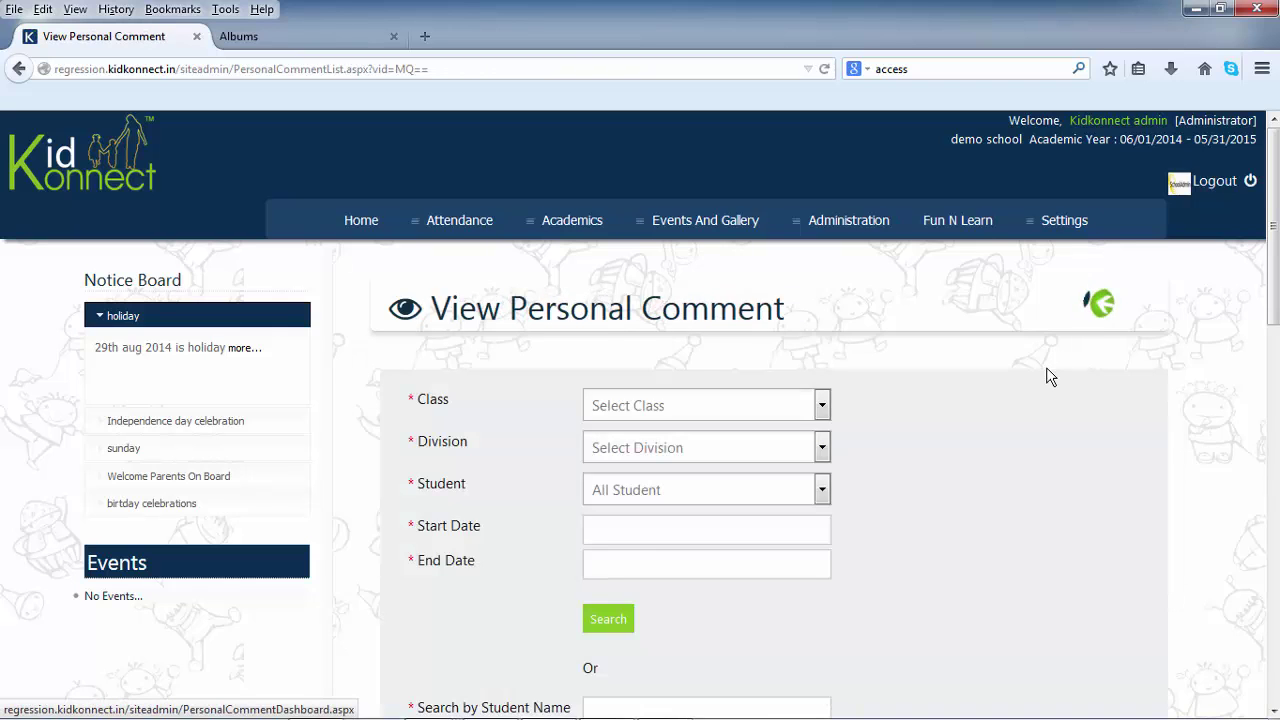
click(795, 405)
click(757, 487)
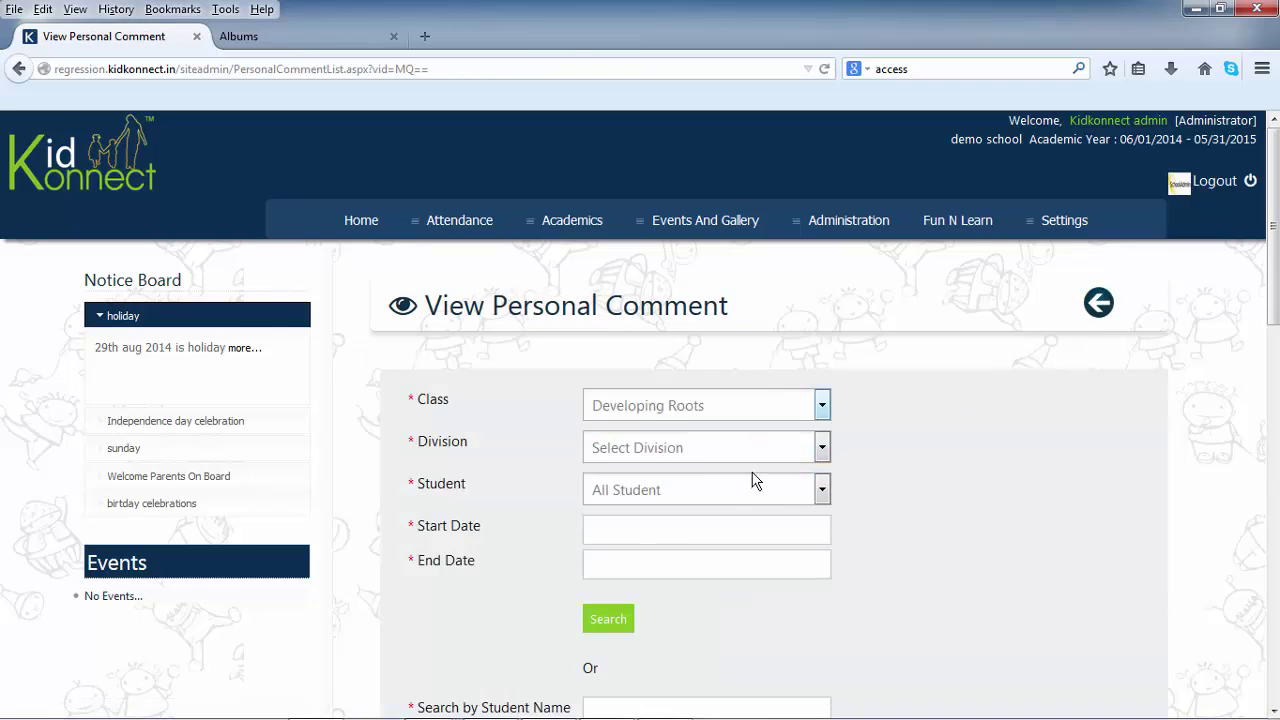
click(751, 456)
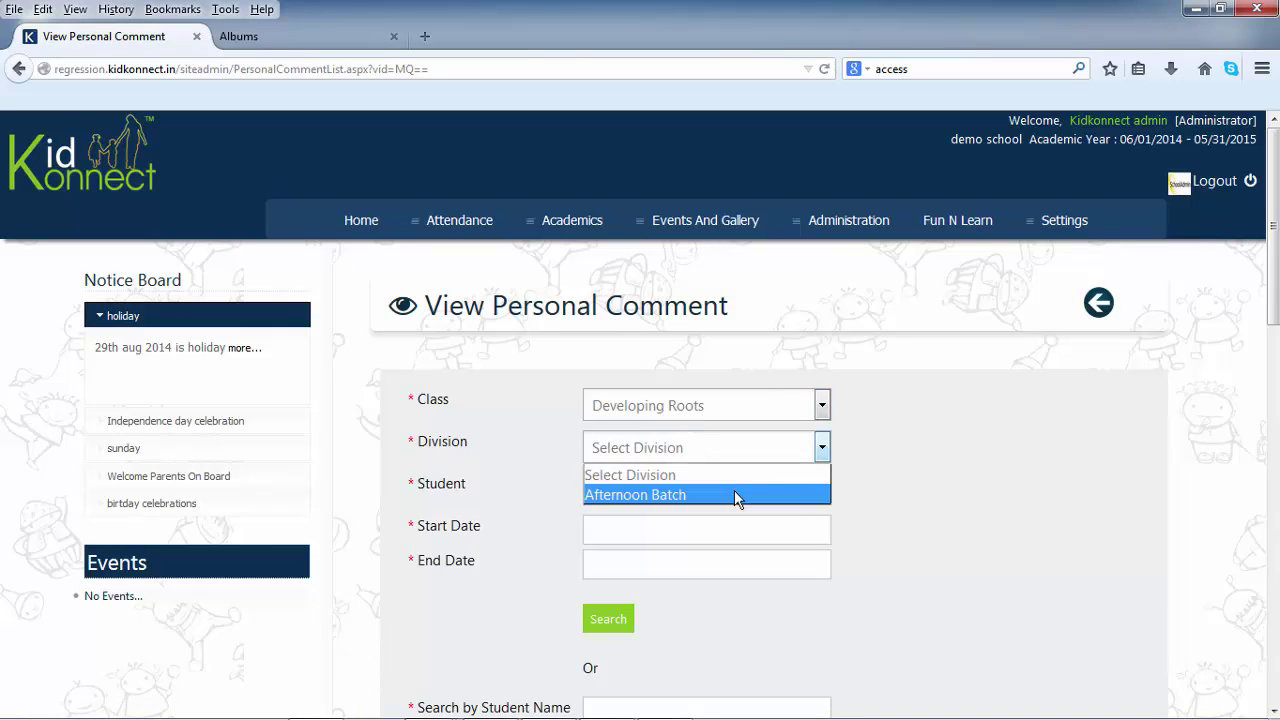
click(736, 493)
click(729, 500)
click(706, 533)
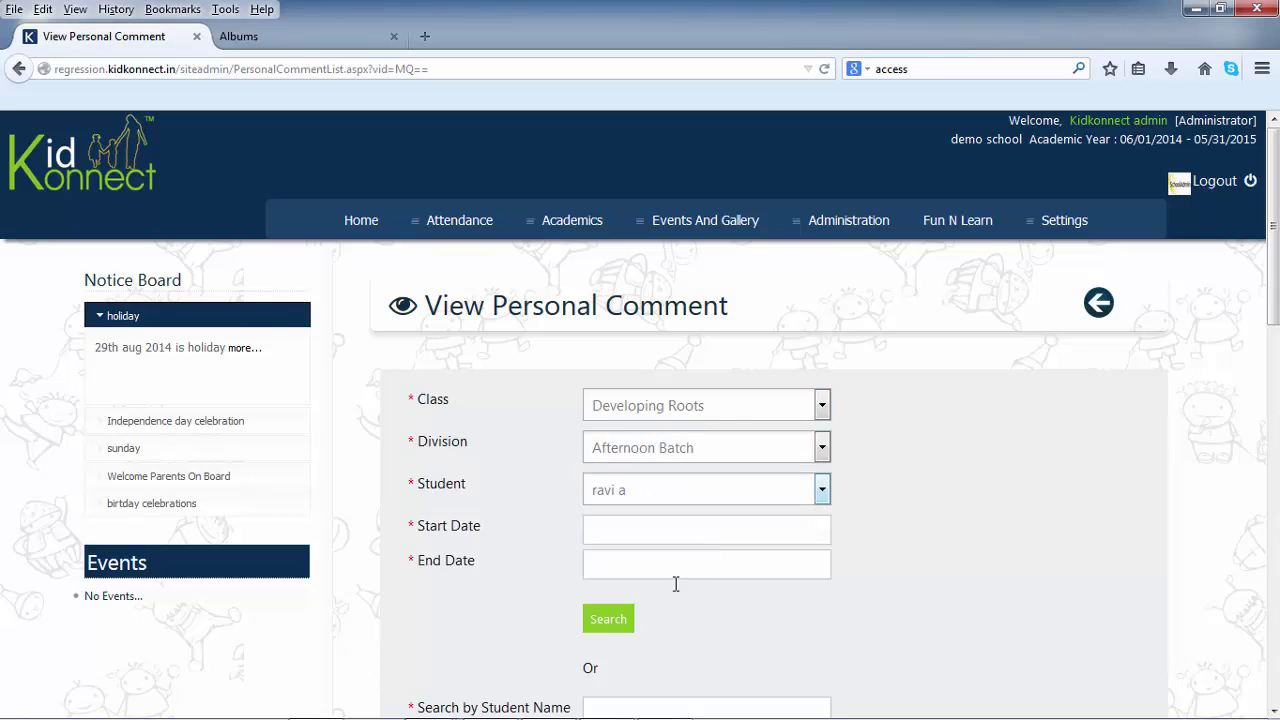
Step: Search with start and end date 08/17/2014 and review the results
click(644, 527)
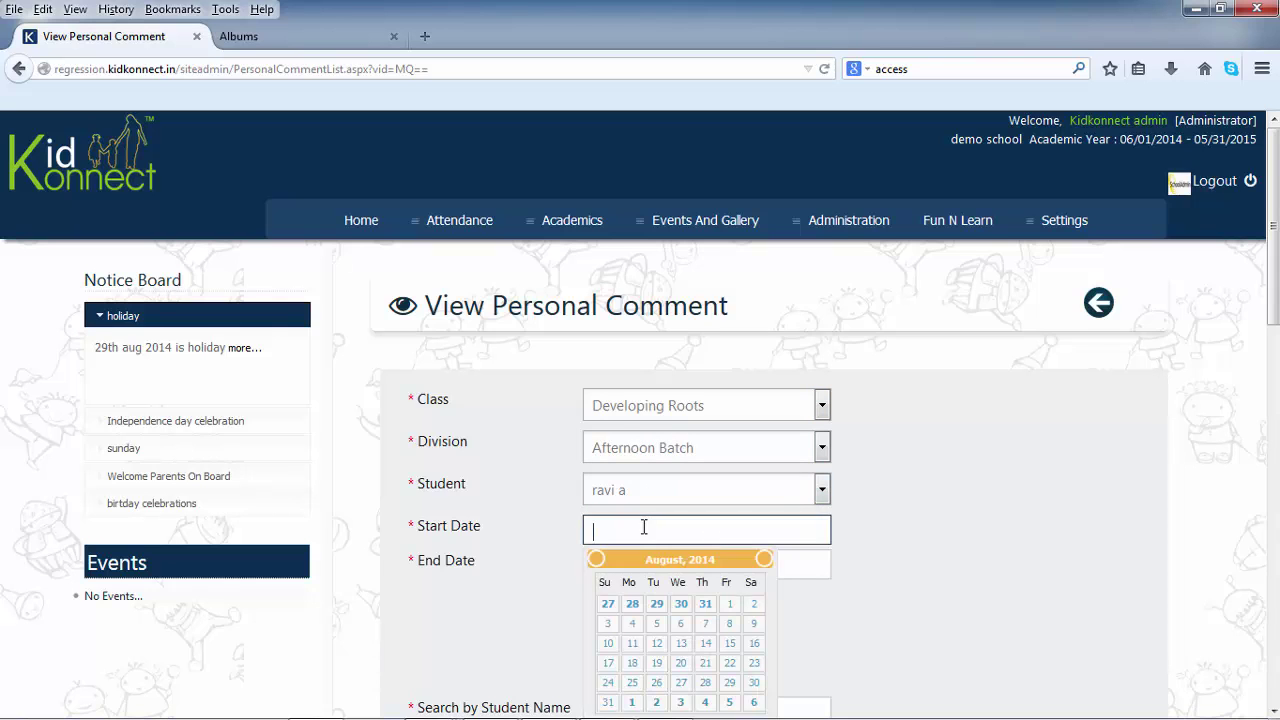
scroll(643, 540, down, 2)
click(680, 618)
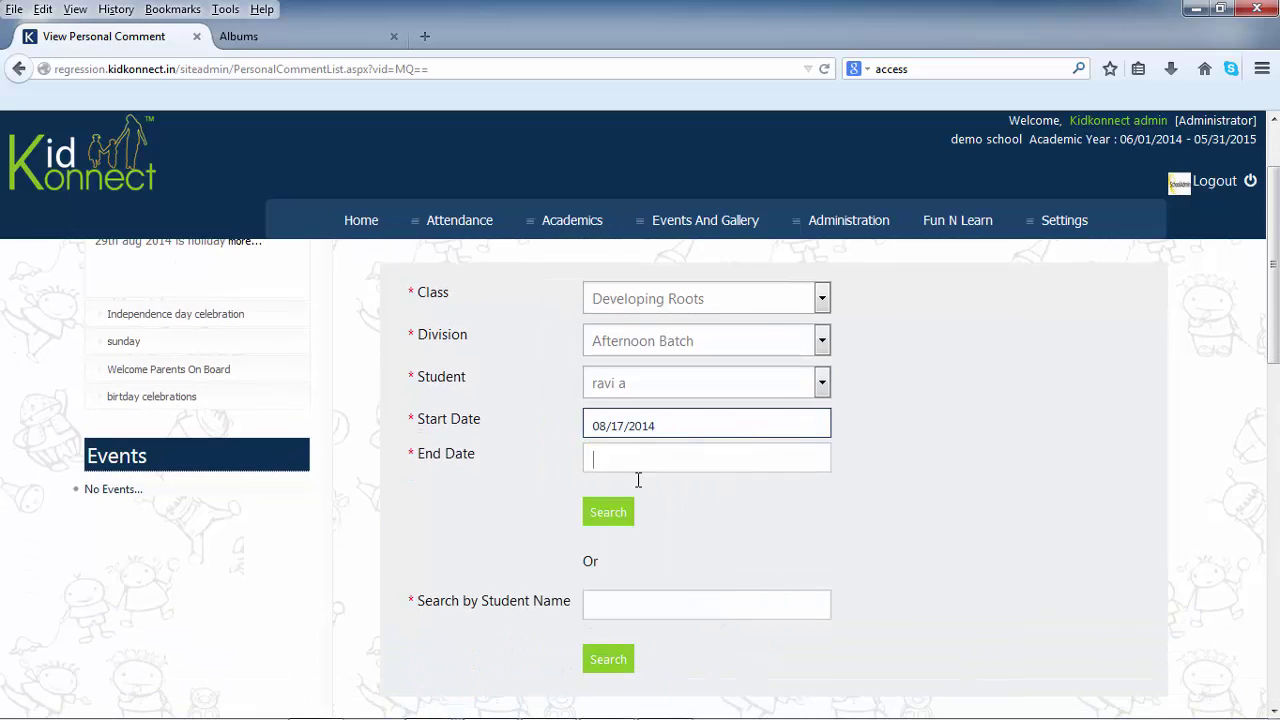
click(666, 663)
click(609, 514)
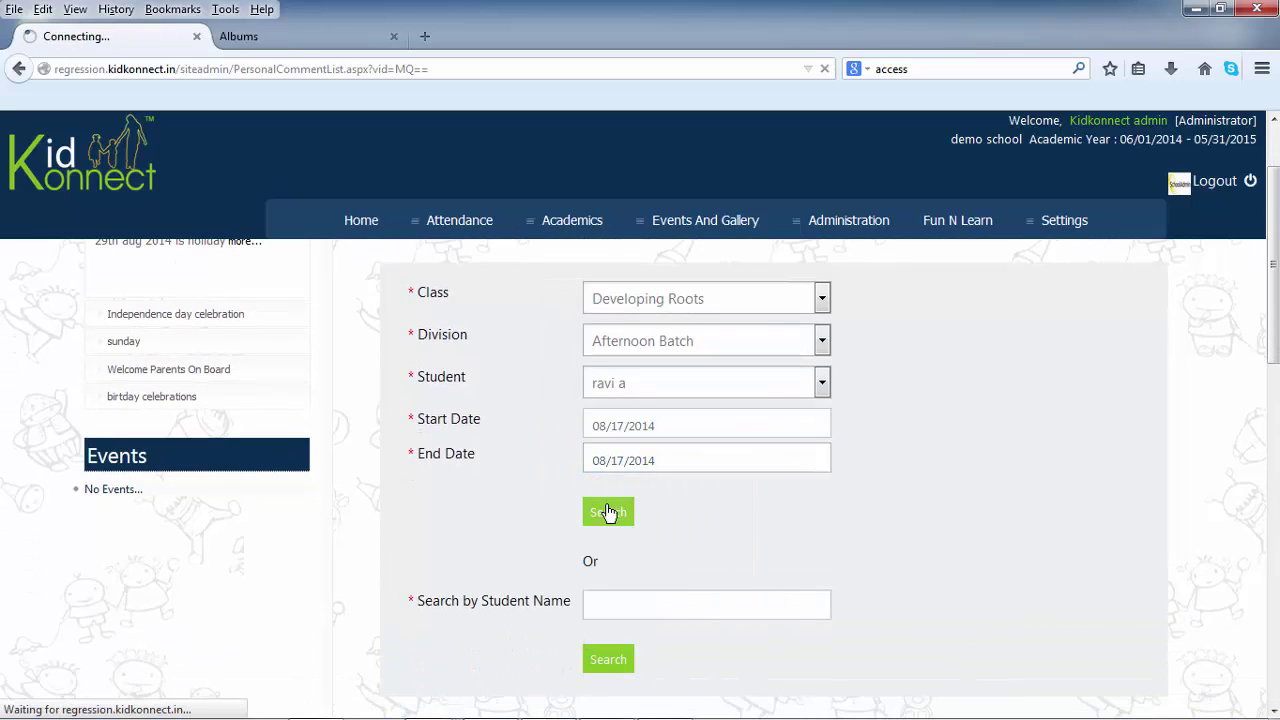
scroll(957, 537, down, 3)
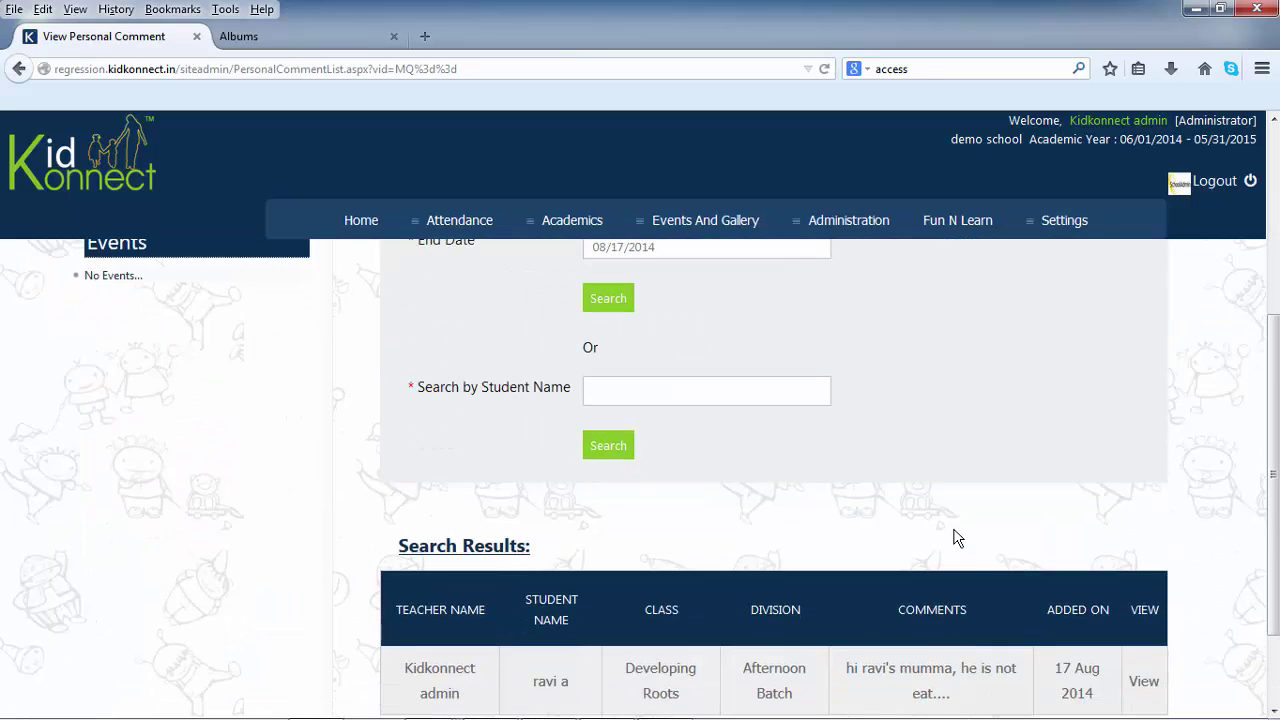
scroll(955, 537, up, 3)
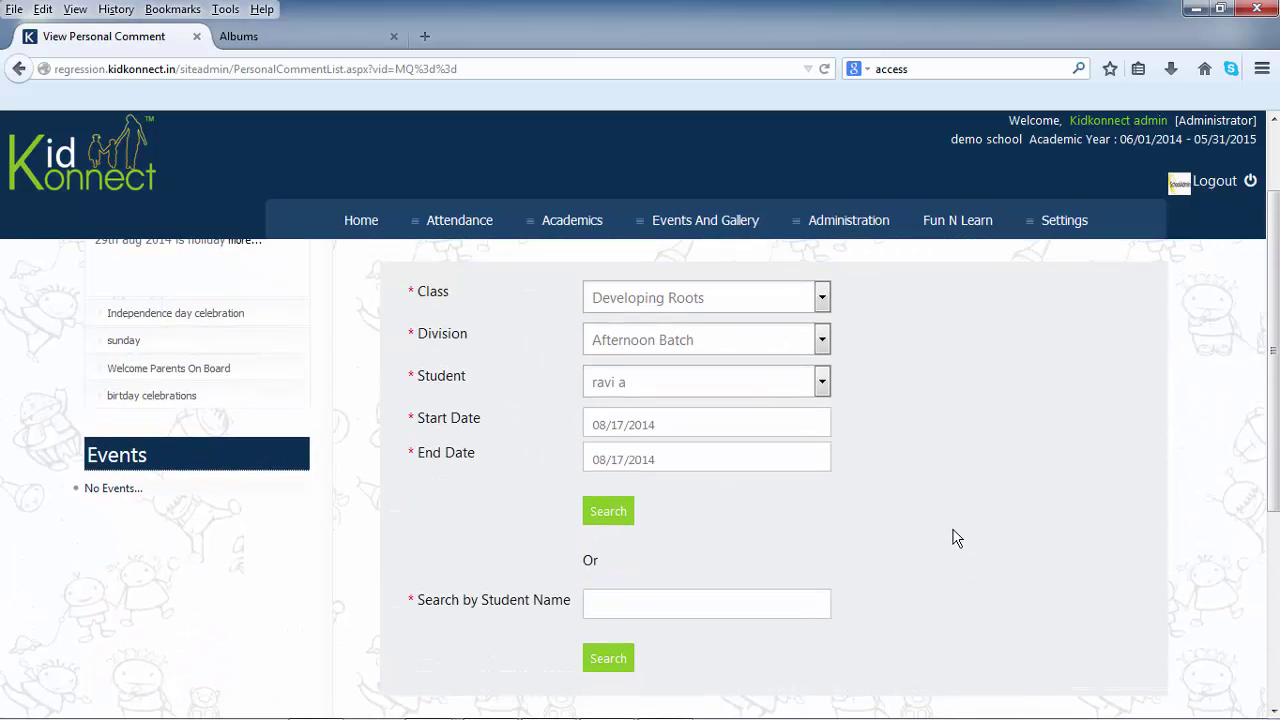
scroll(955, 537, down, 3)
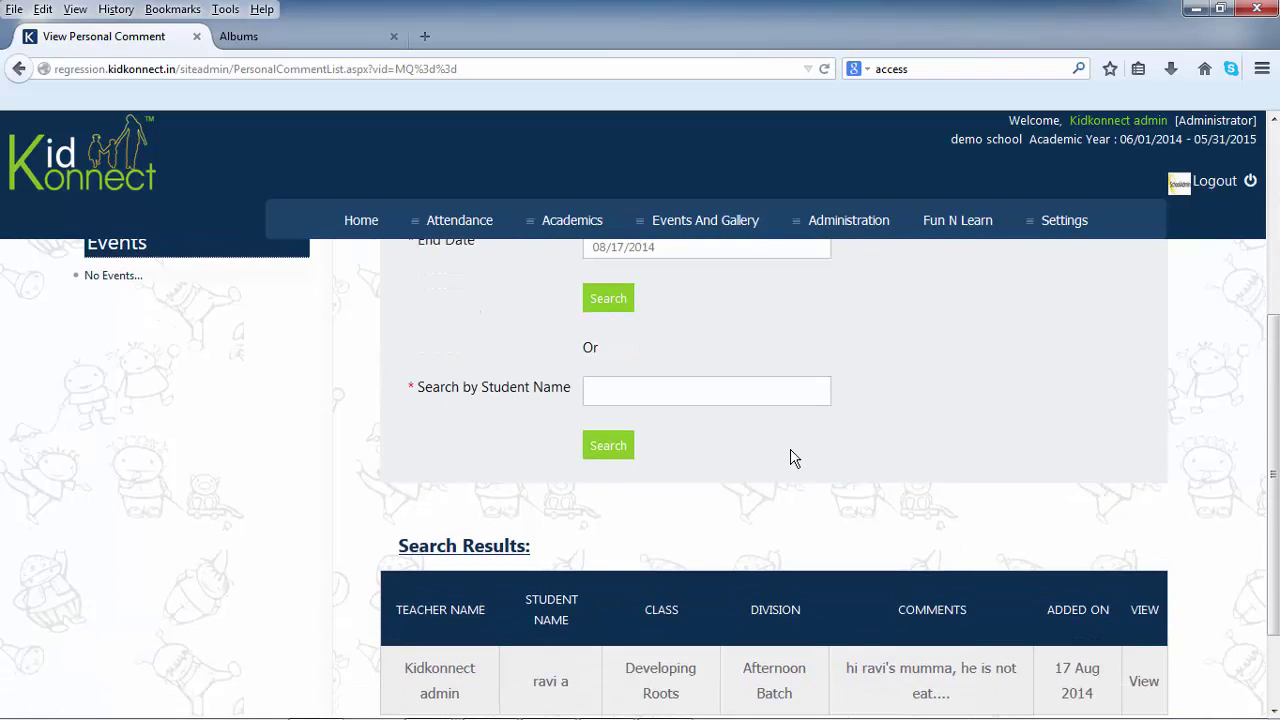
scroll(790, 458, down, 2)
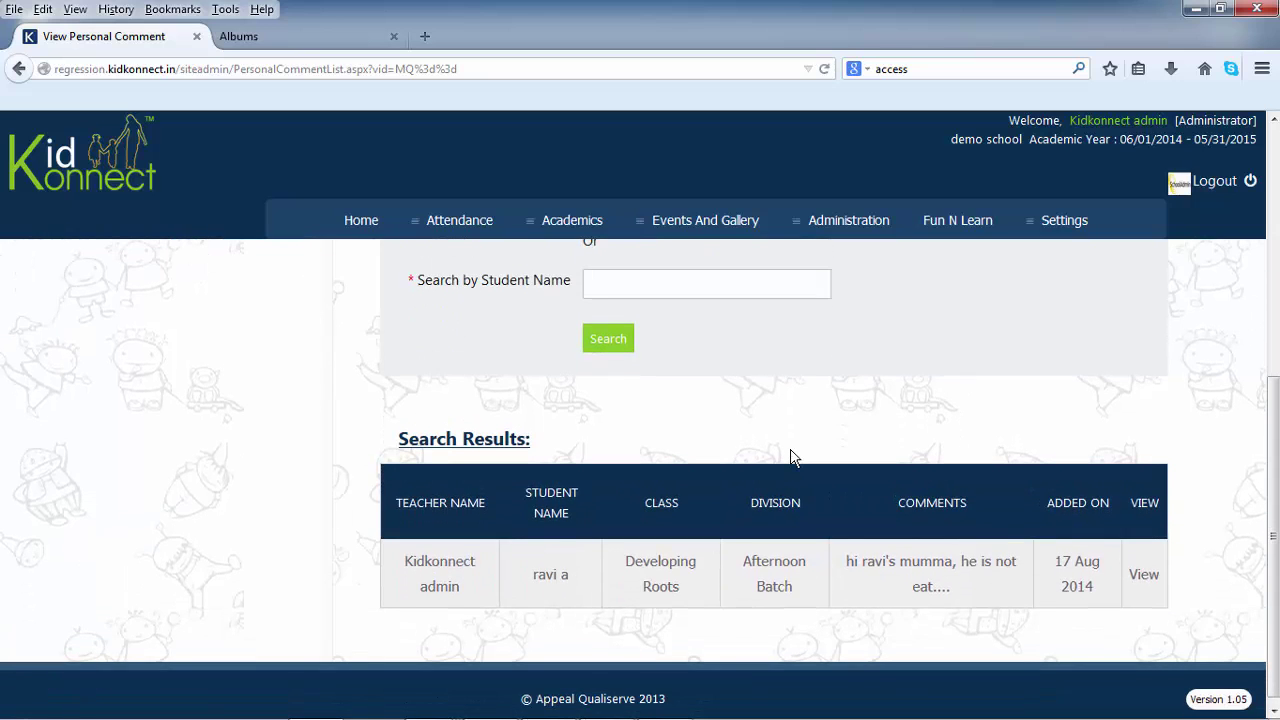
scroll(790, 458, up, 2)
scroll(790, 458, up, 2)
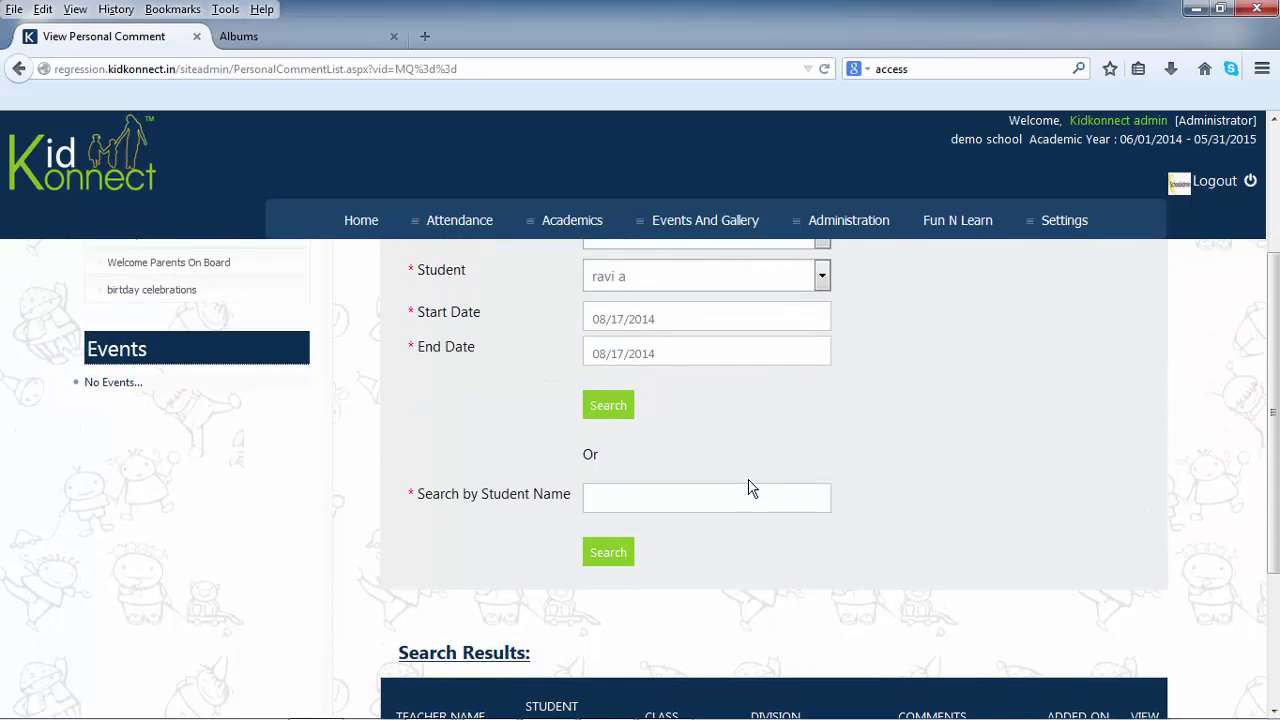
click(749, 496)
text(ravi)
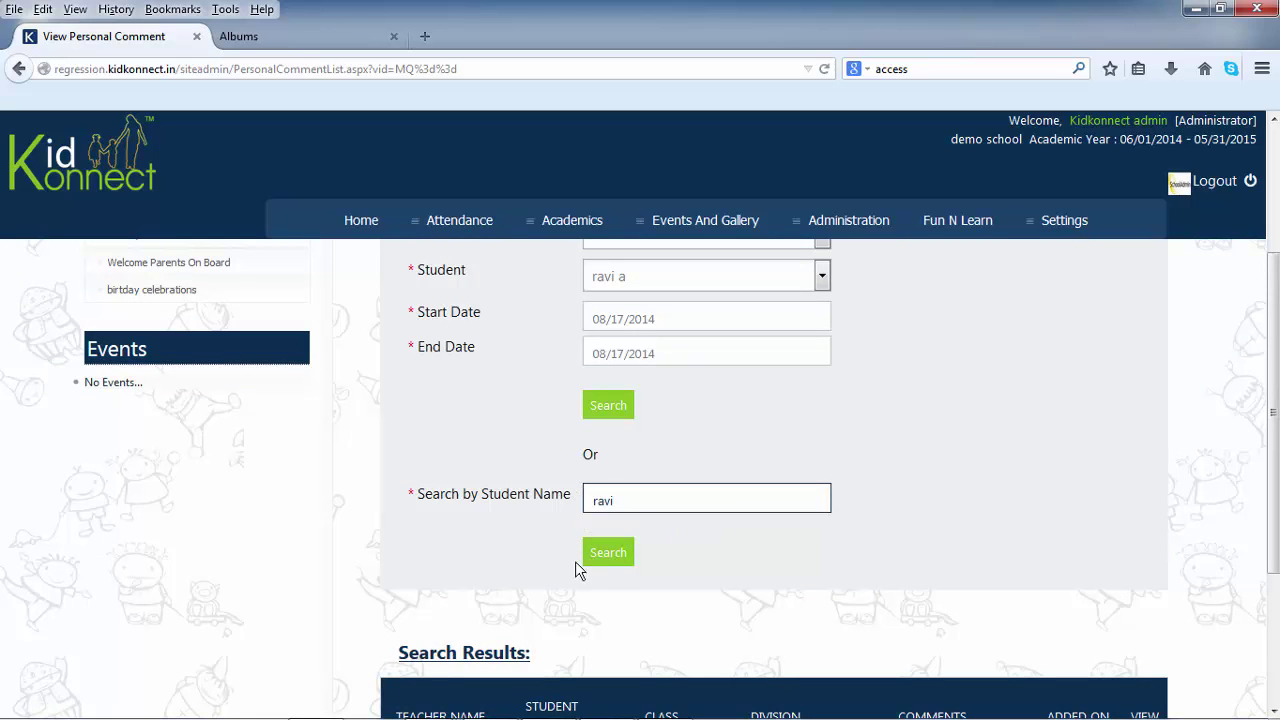
click(609, 562)
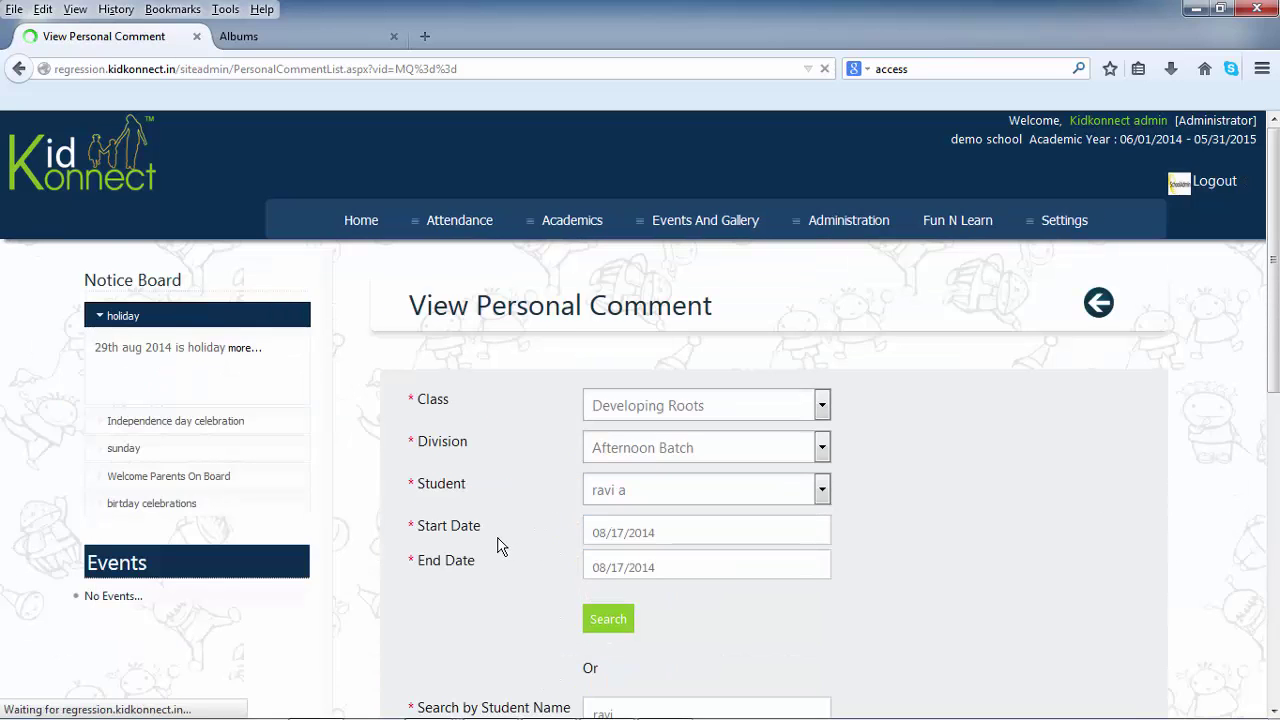
scroll(500, 543, down, 5)
scroll(497, 543, down, 3)
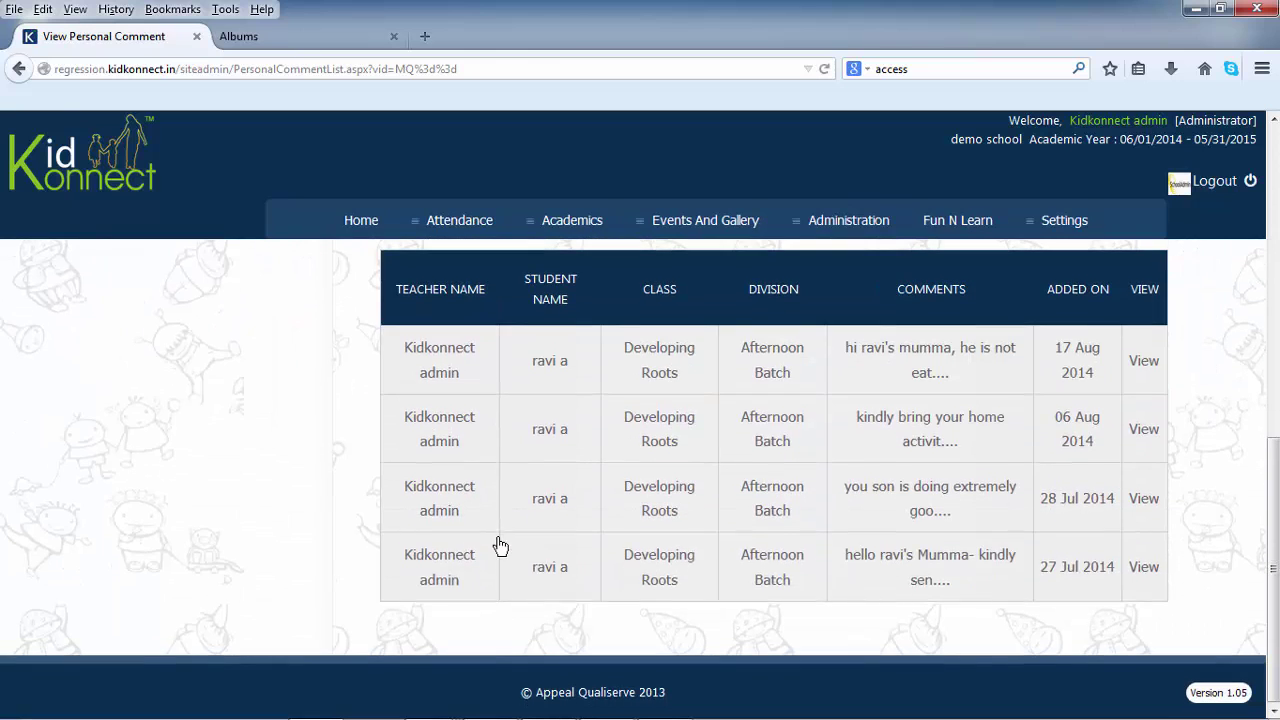
scroll(1203, 530, up, 8)
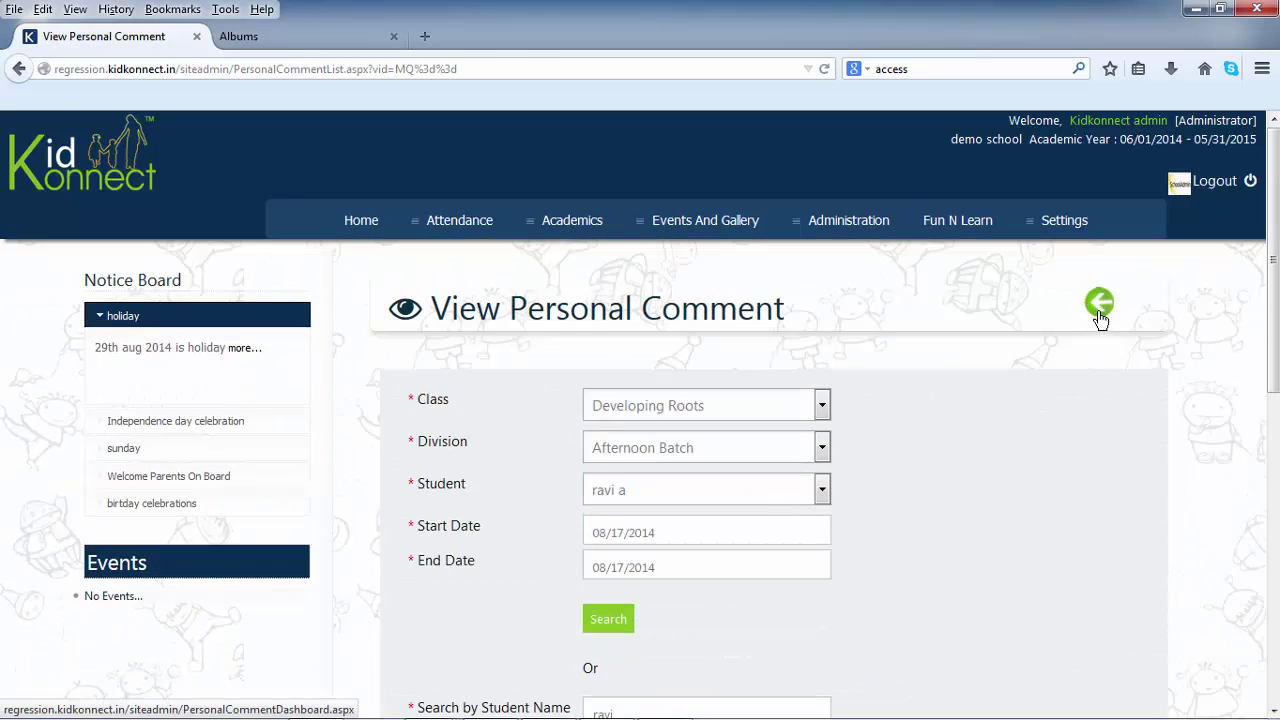
click(1099, 304)
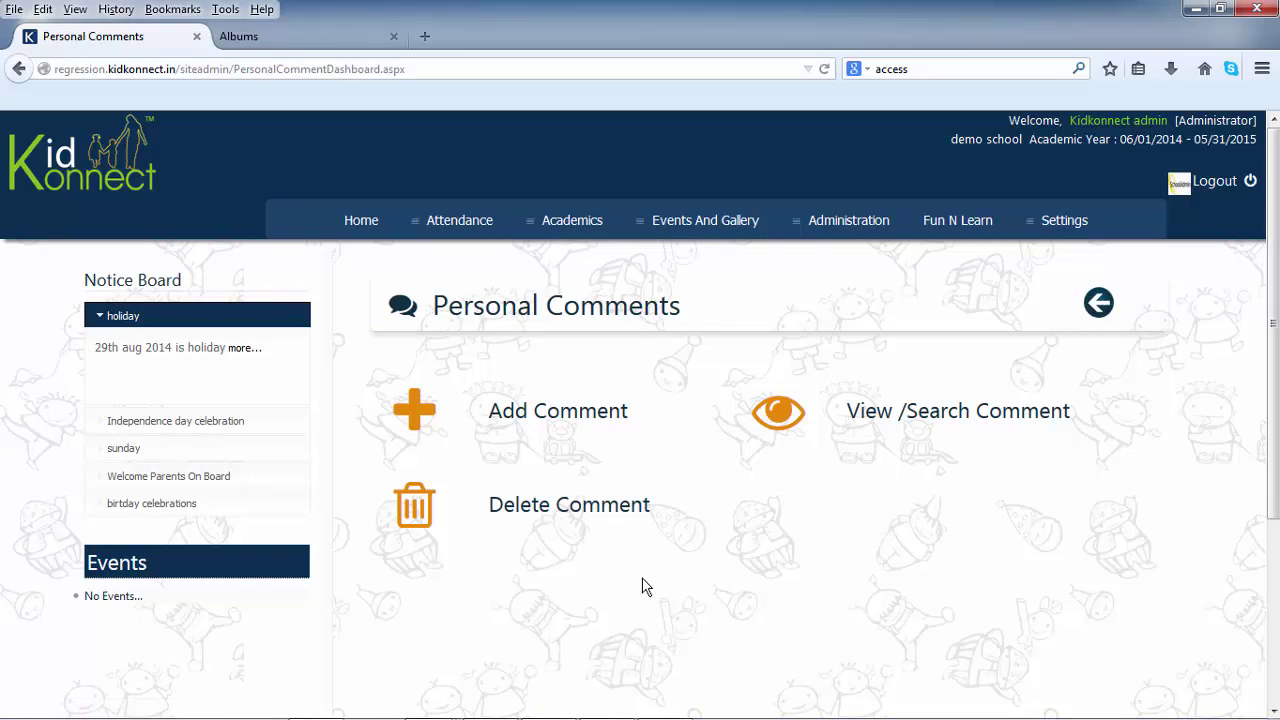
Step: Open Delete Comment and scroll to the Search Results list
click(614, 513)
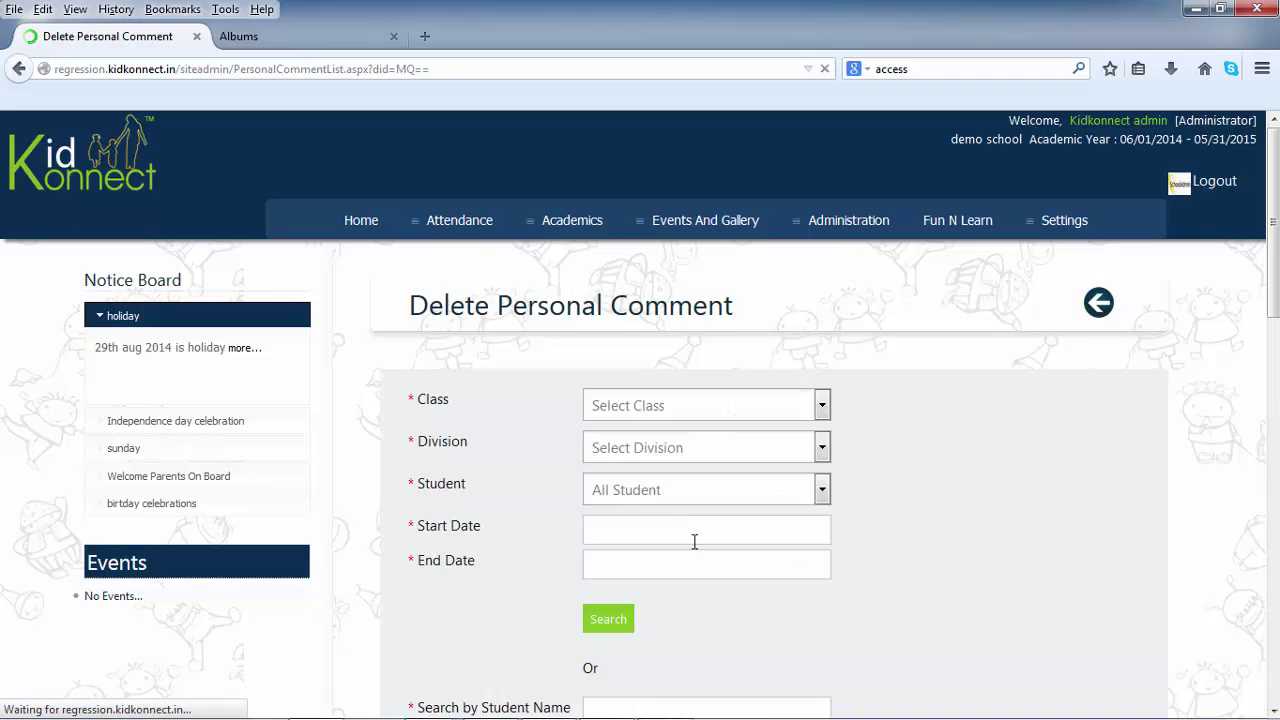
scroll(1276, 335, down, 4)
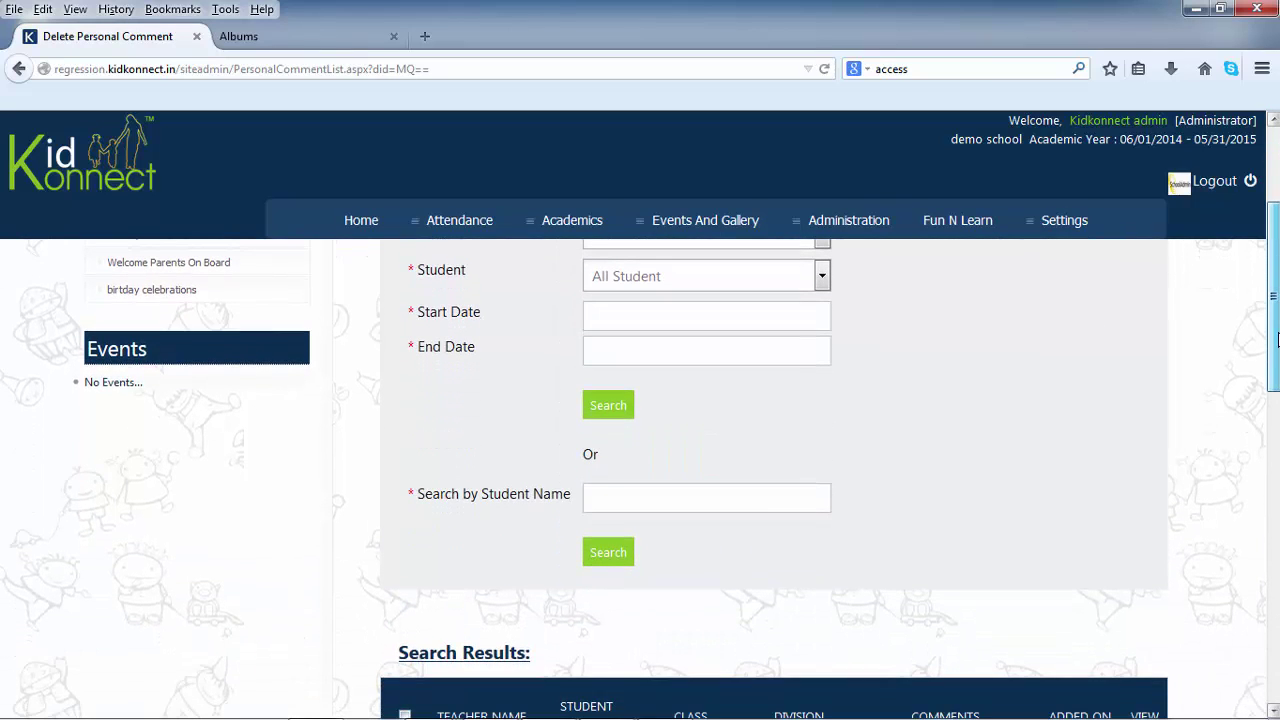
scroll(1277, 340, down, 3)
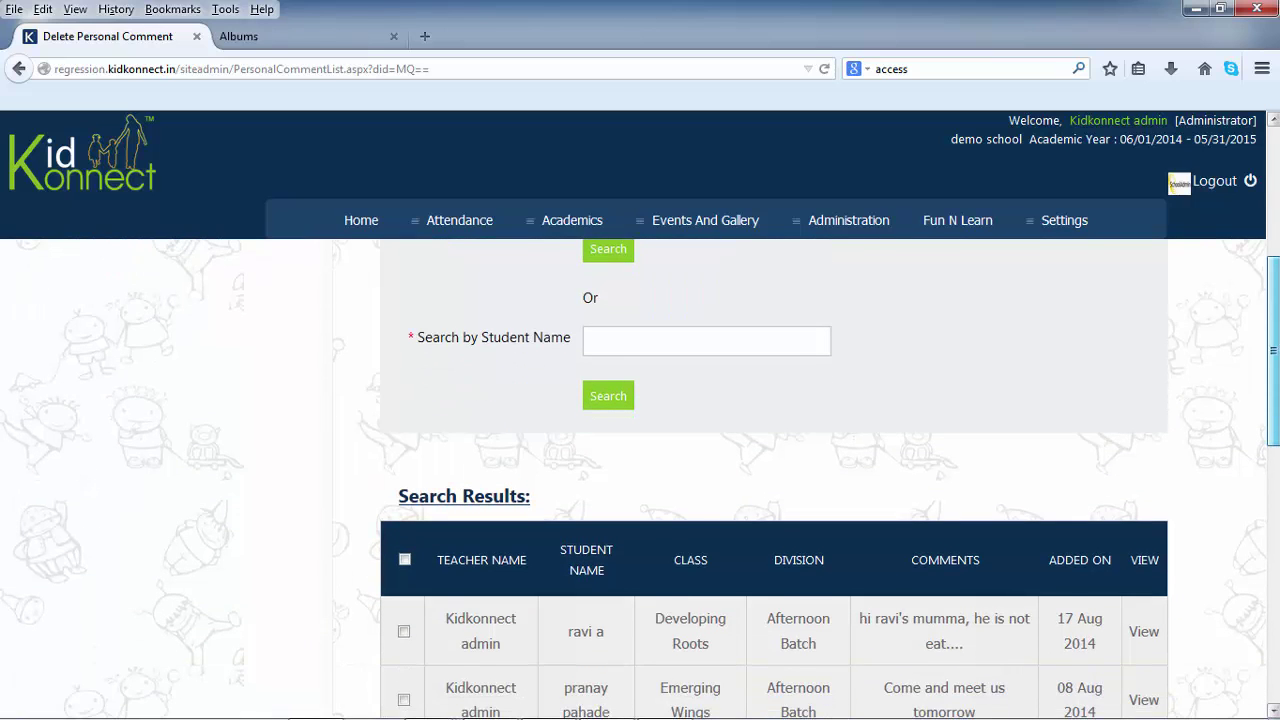
scroll(1277, 340, down, 1)
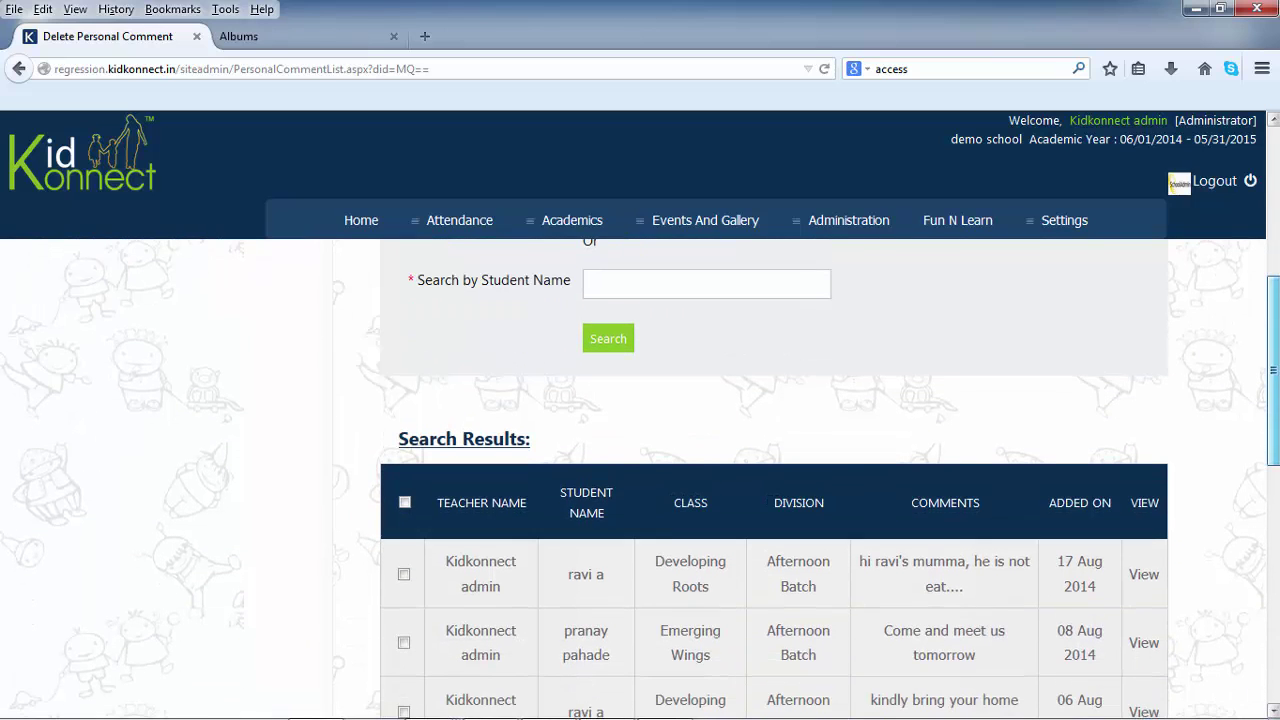
click(1143, 576)
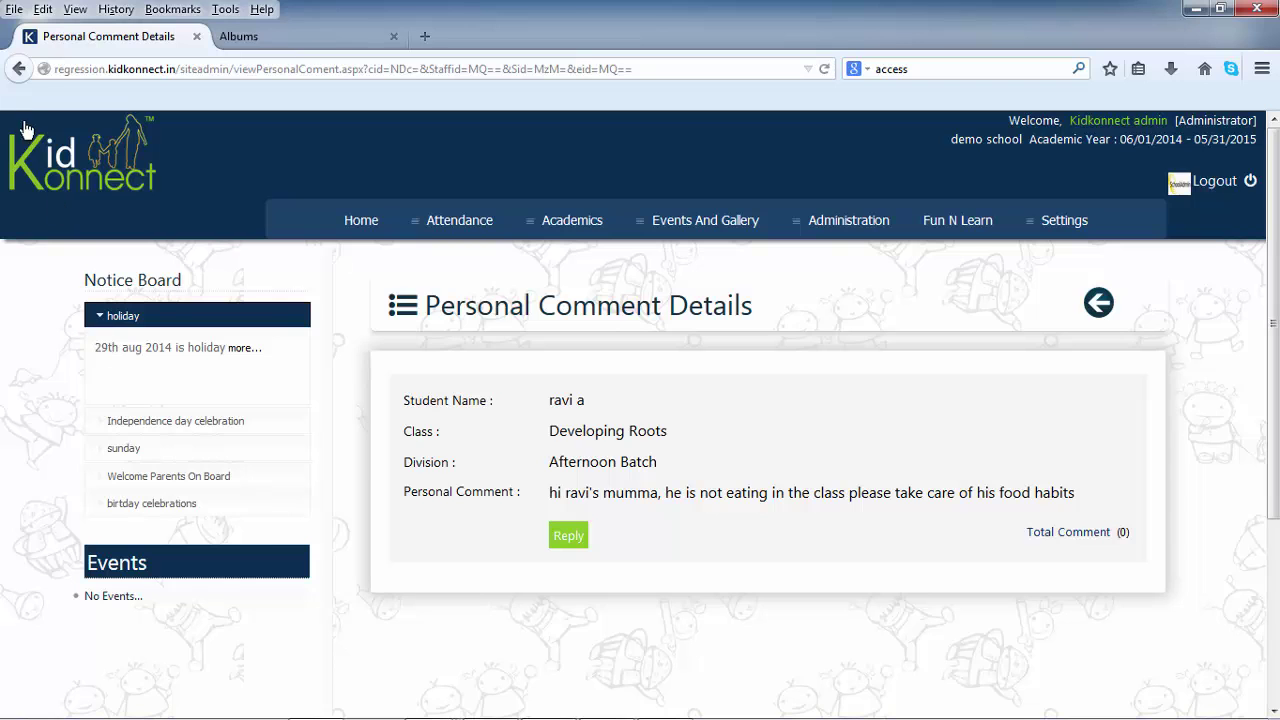
click(18, 70)
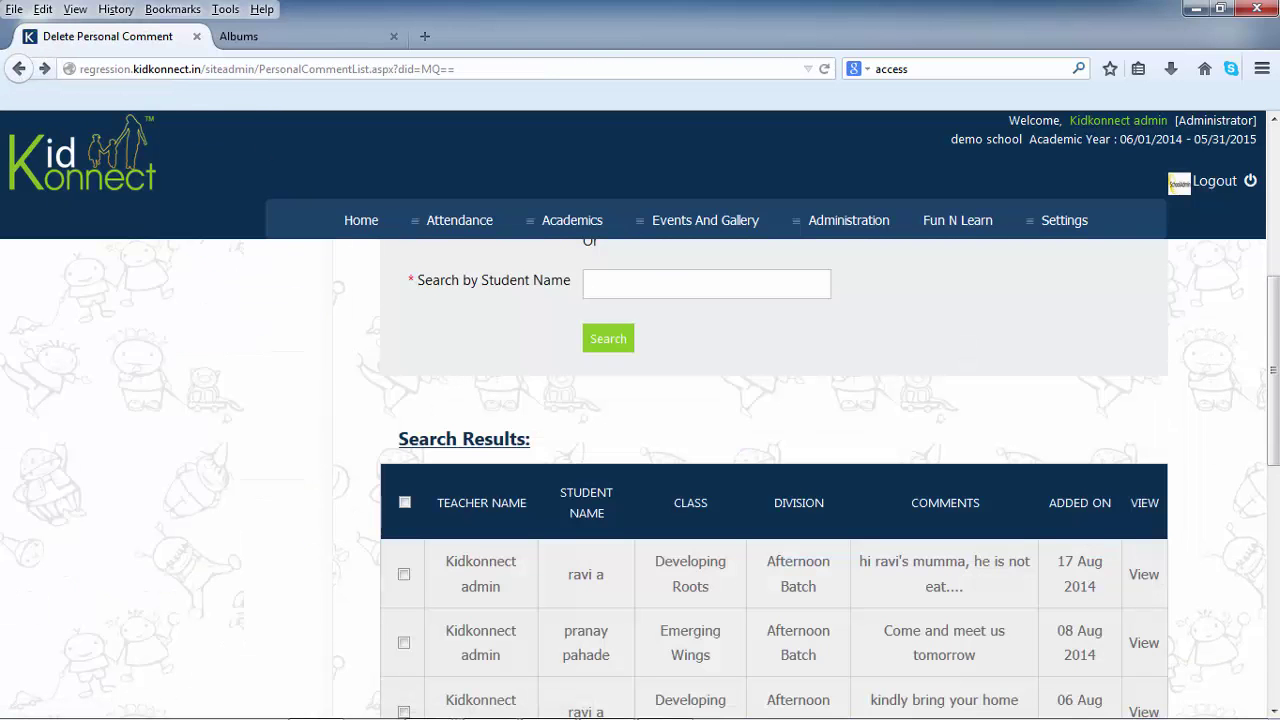
scroll(1117, 369, up, 2)
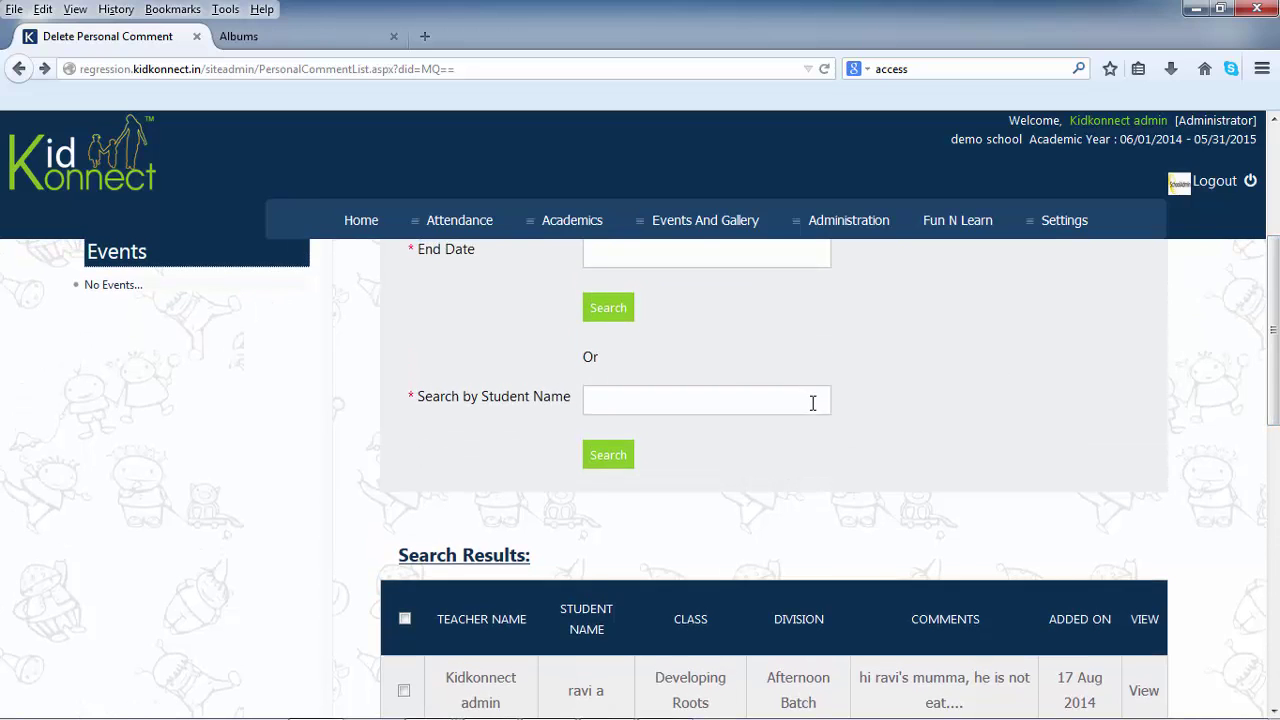
scroll(812, 401, up, 2)
scroll(811, 400, up, 3)
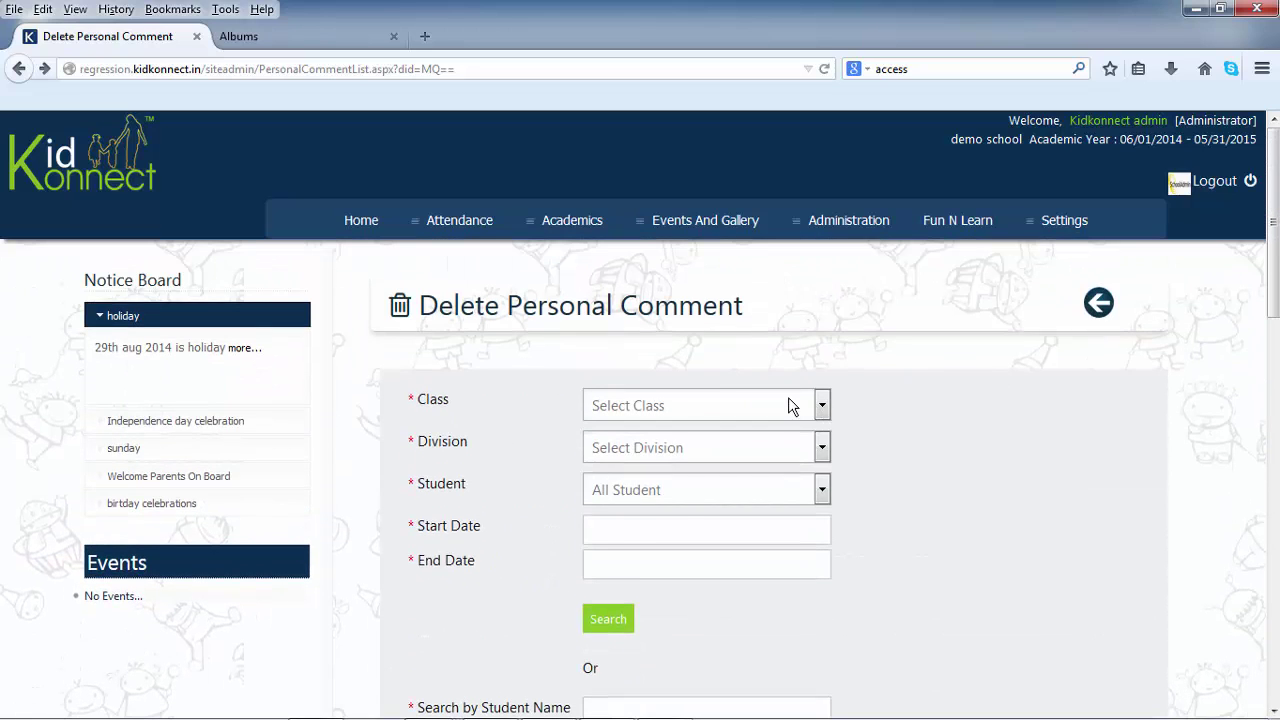
Step: Search deletable comments for Developing Roots, Afternoon Batch, from 08/17/2014 to 08/17/2014
click(792, 405)
click(777, 489)
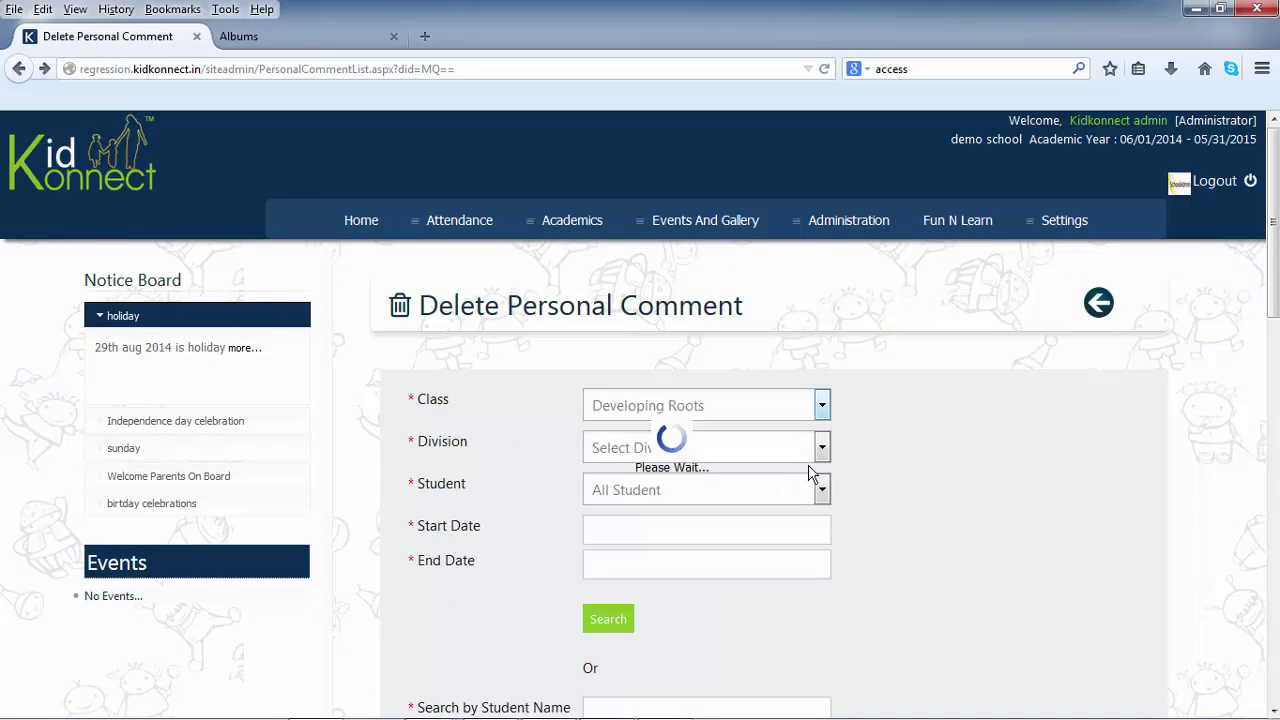
click(821, 448)
click(796, 491)
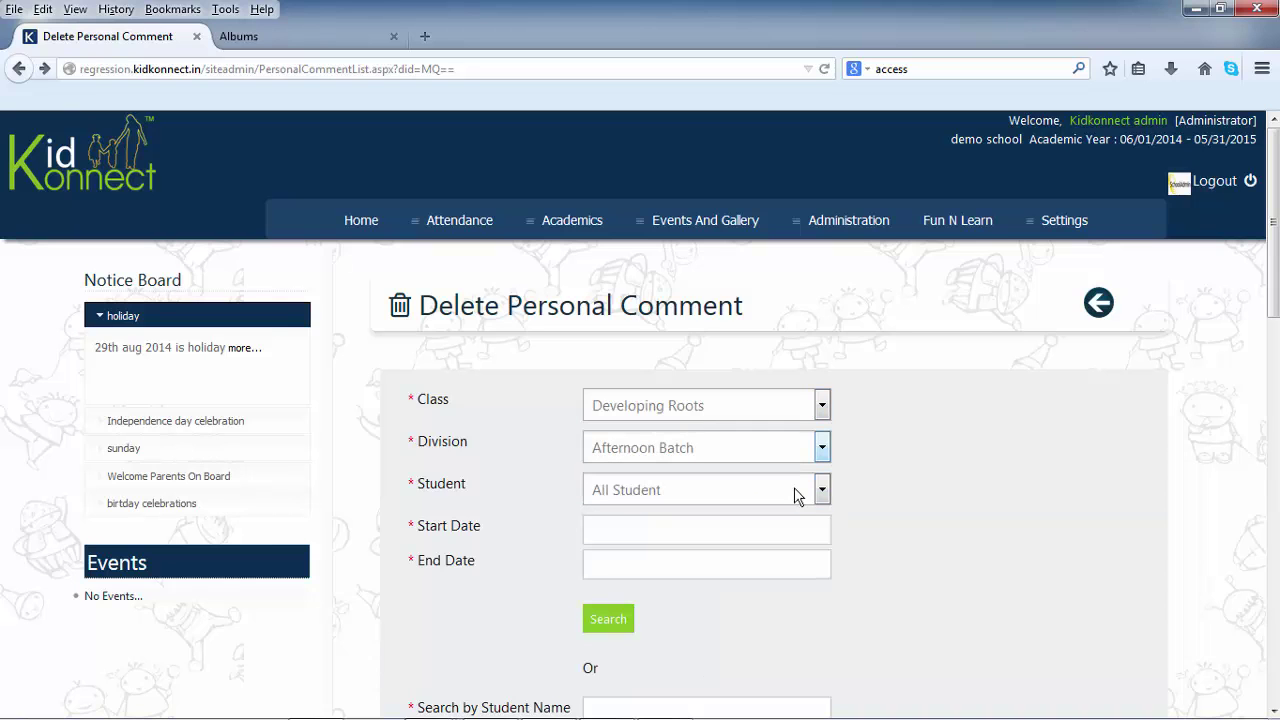
scroll(740, 409, down, 2)
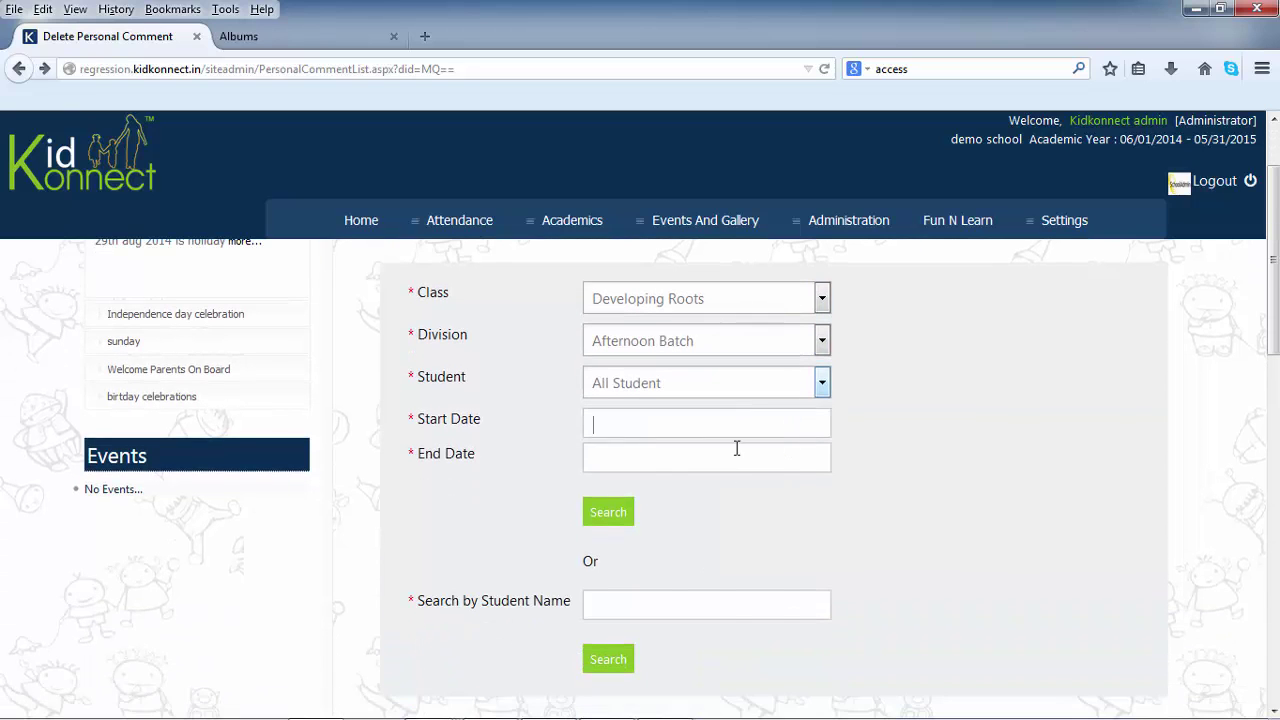
click(704, 620)
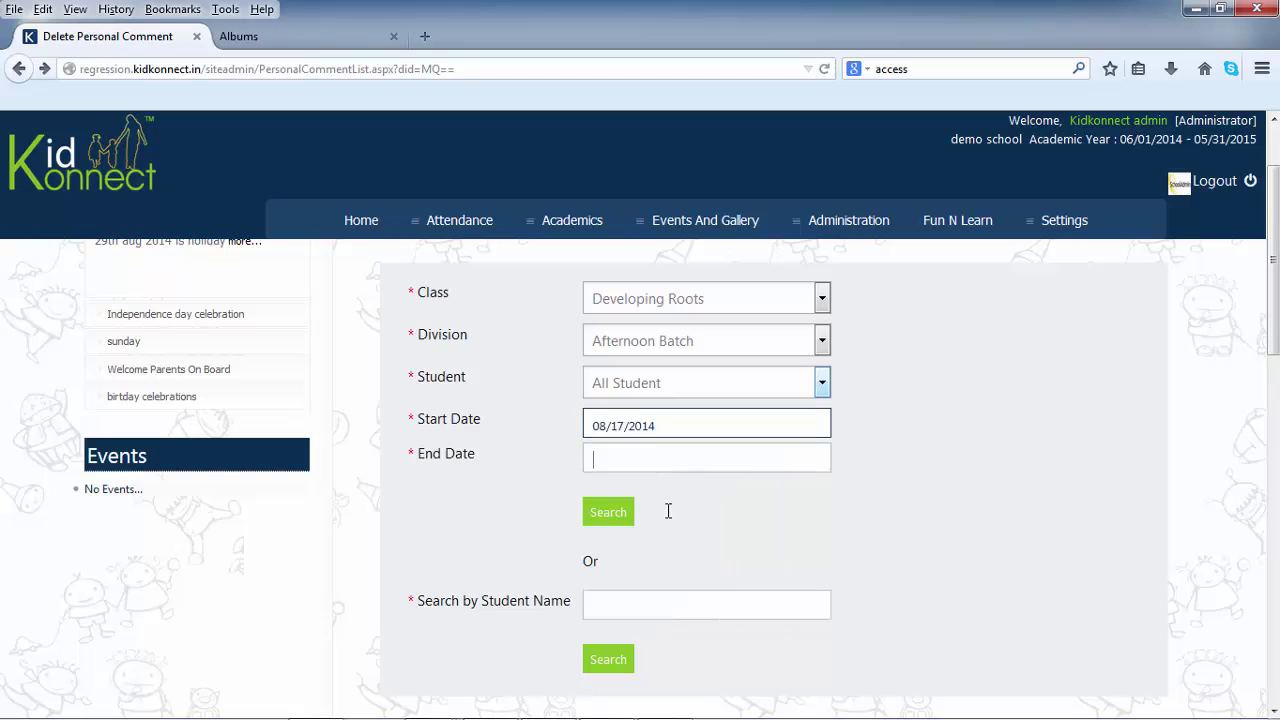
click(663, 652)
click(617, 515)
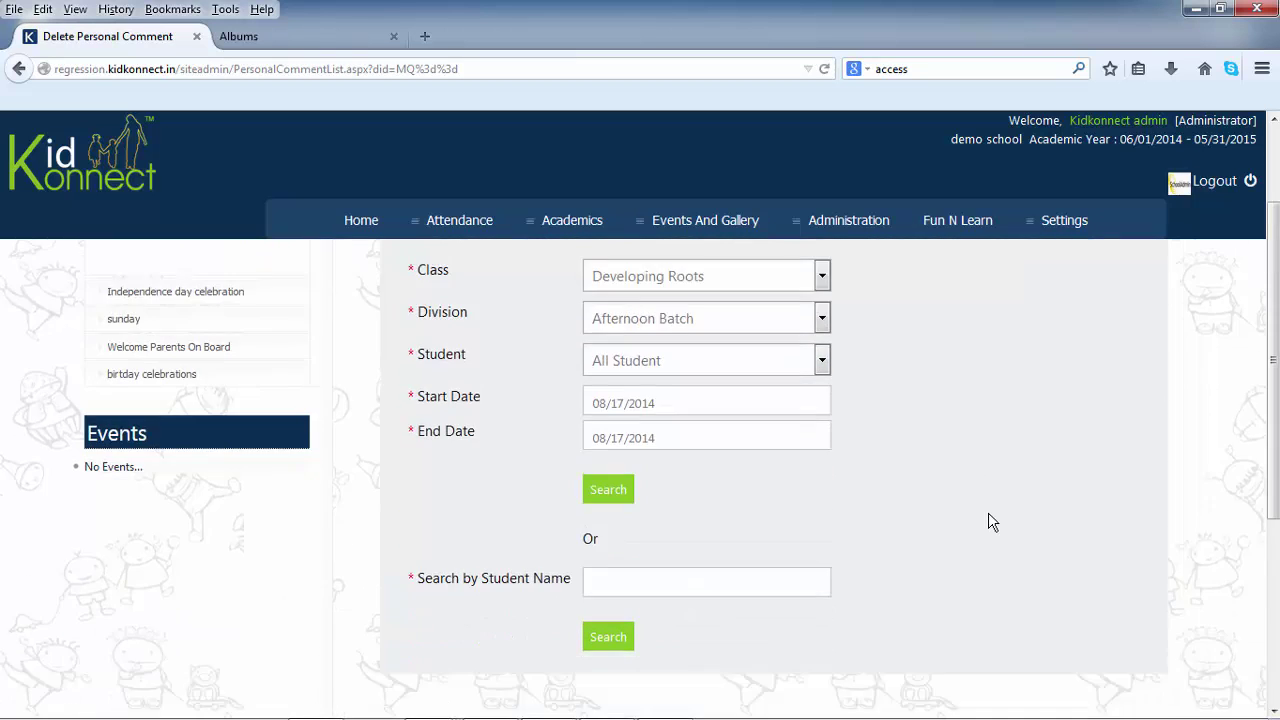
scroll(990, 521, down, 3)
scroll(990, 521, up, 2)
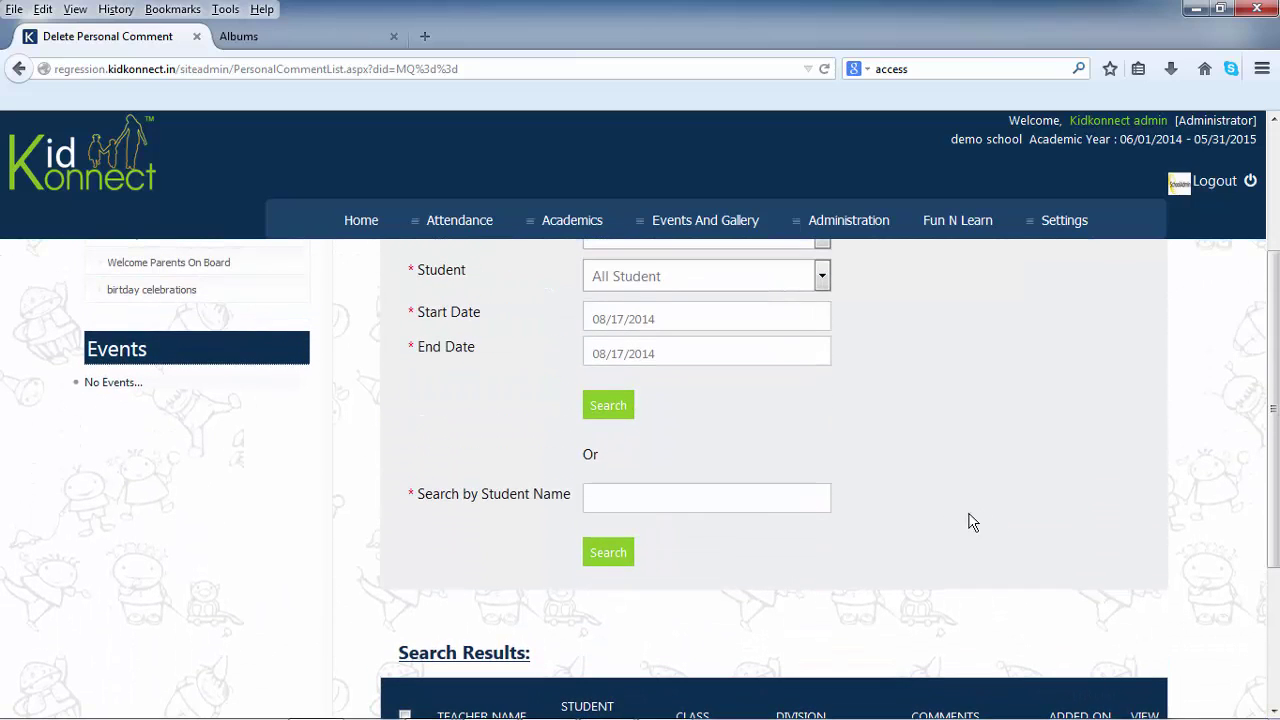
Step: Search comments by student name ravi, chosen from the suggestions
click(669, 500)
text(ravi)
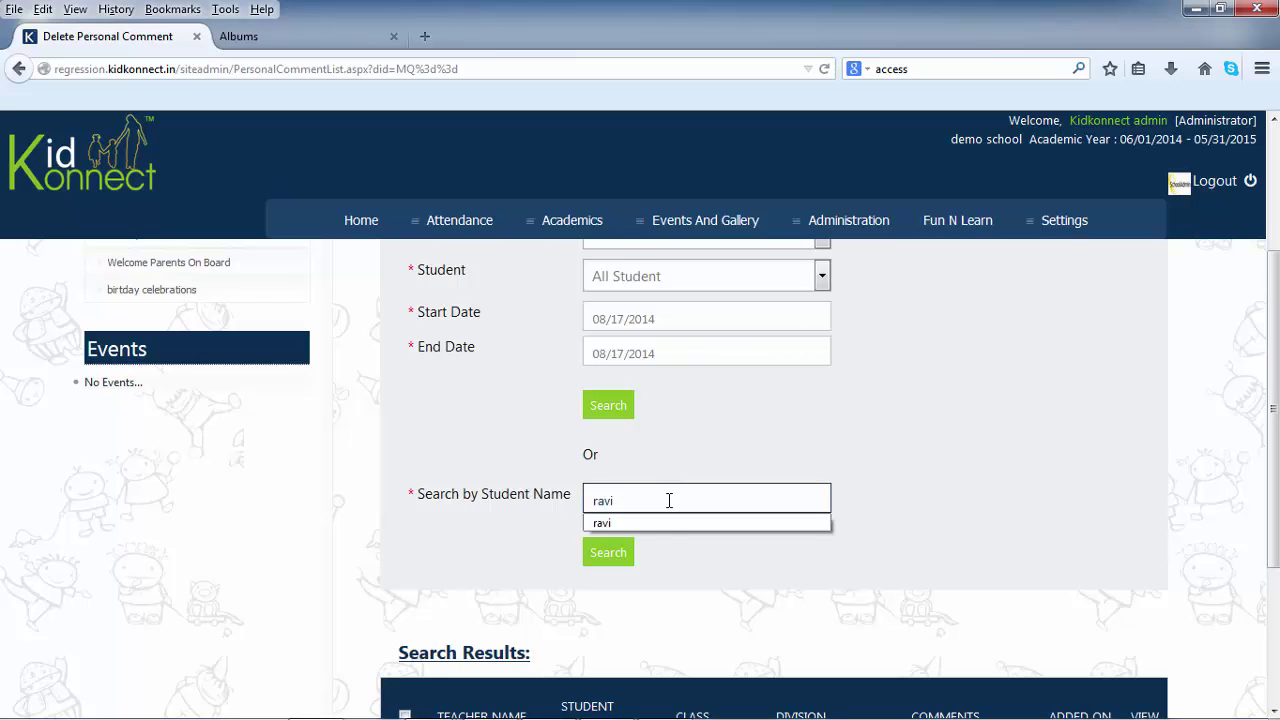
click(660, 522)
click(617, 554)
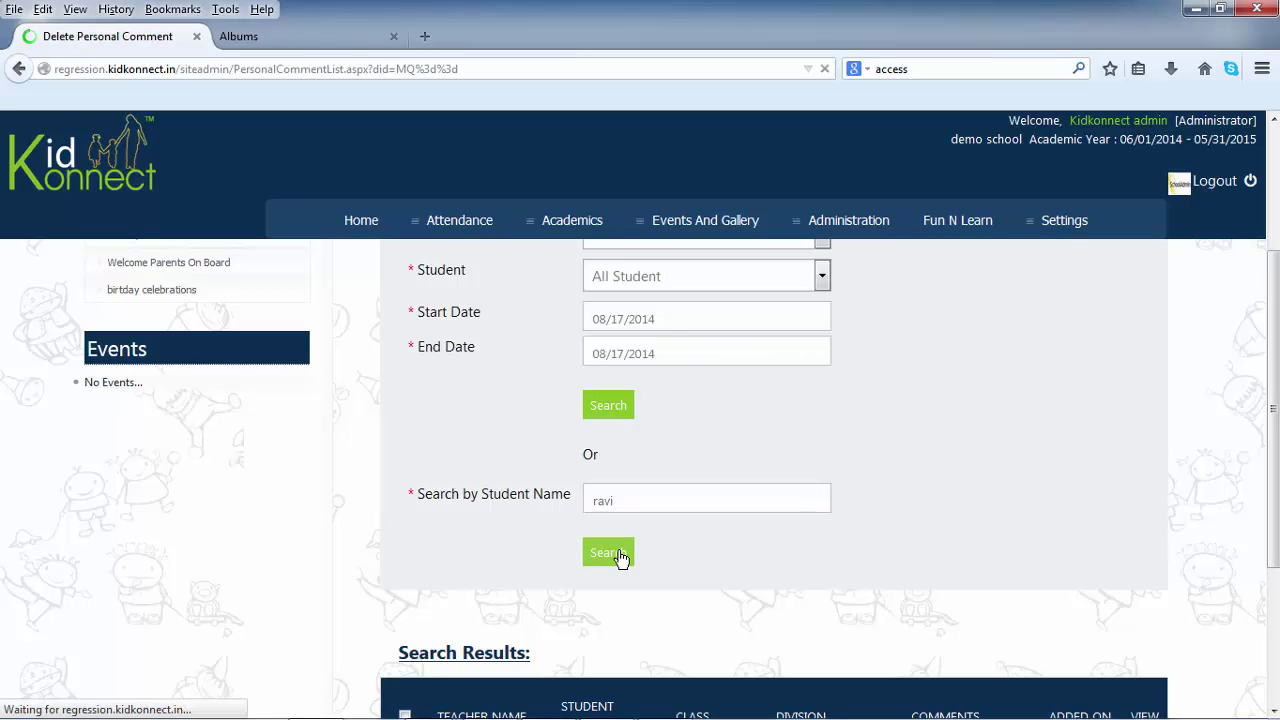
scroll(843, 569, down, 5)
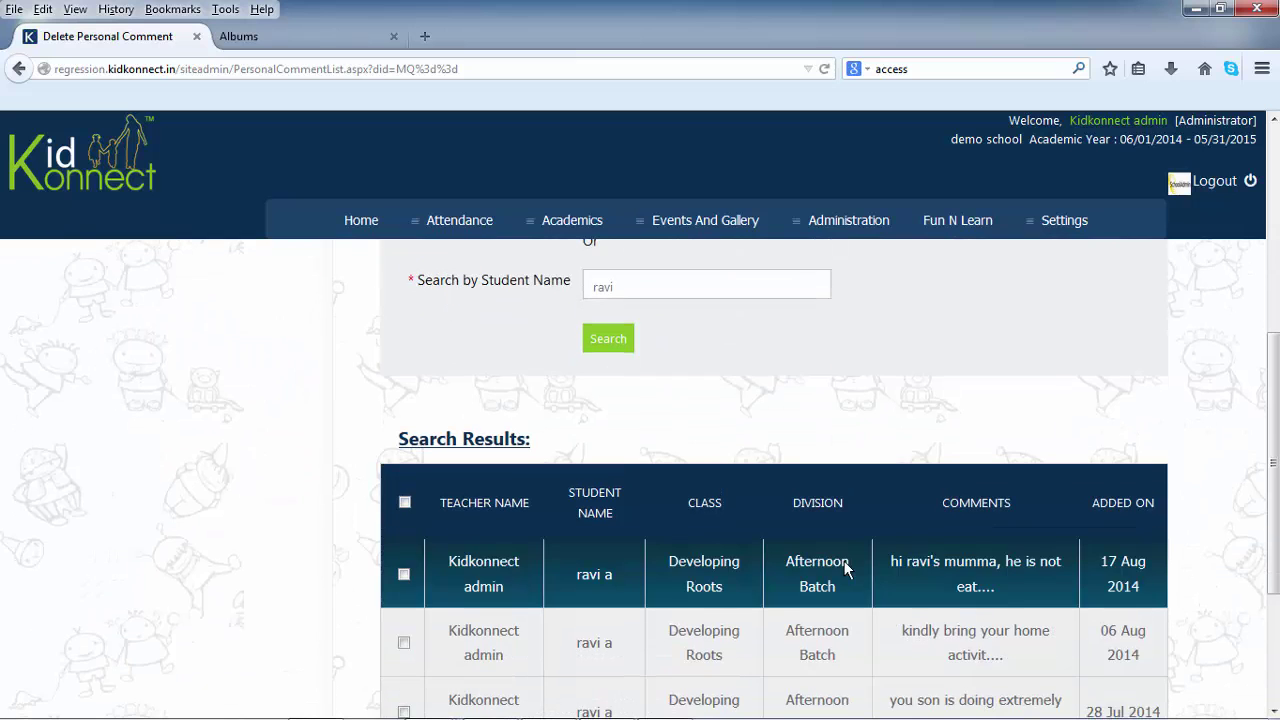
scroll(403, 560, down, 4)
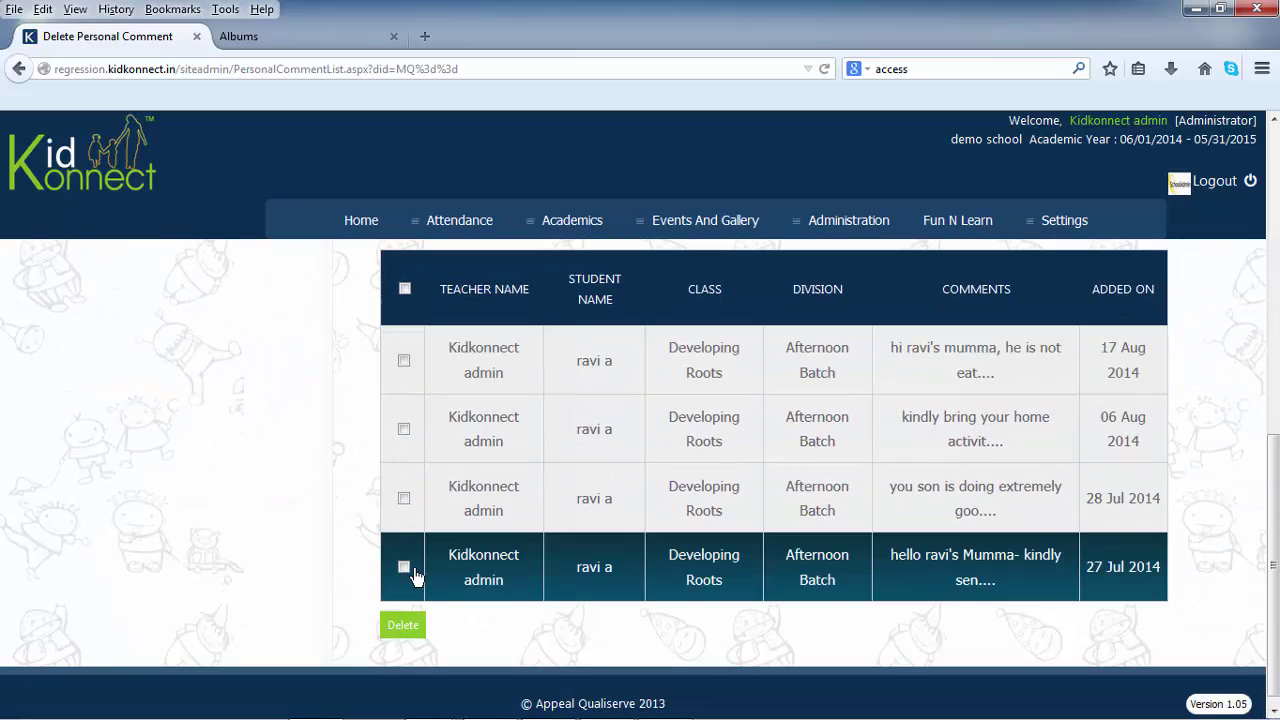
Step: Delete the 27 Jul 2014 comment and confirm
click(403, 567)
click(403, 628)
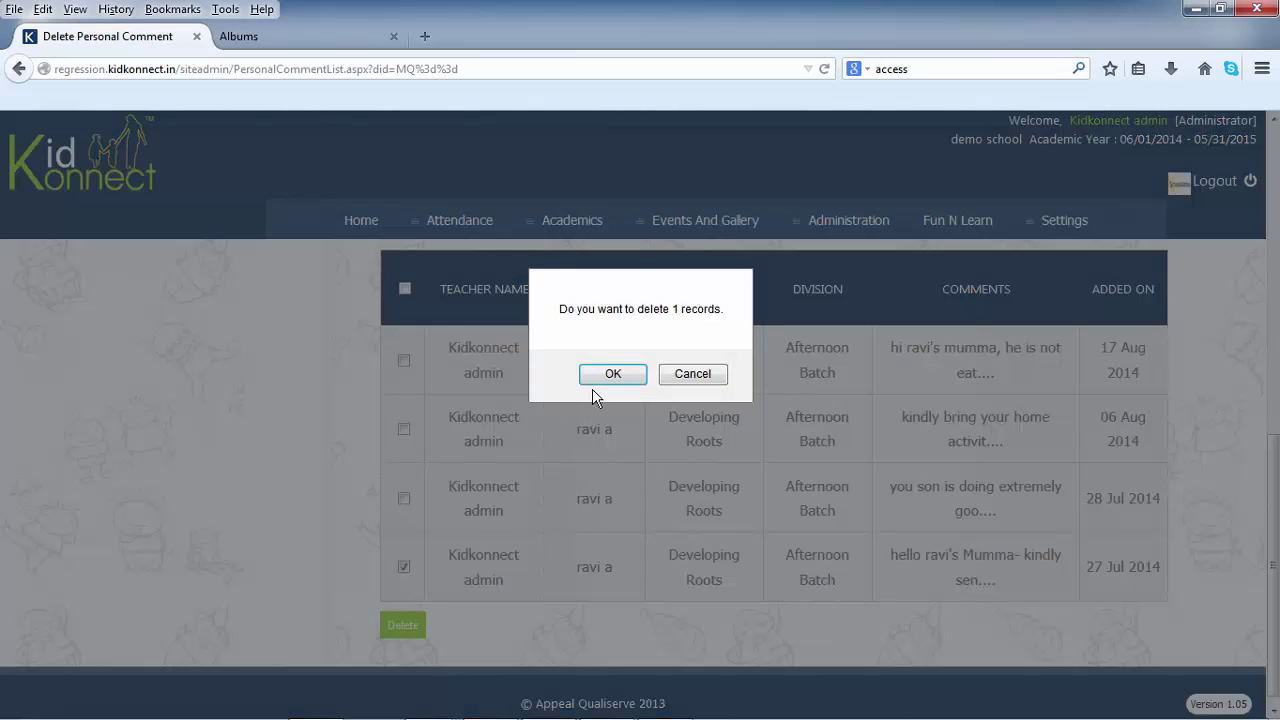
click(608, 374)
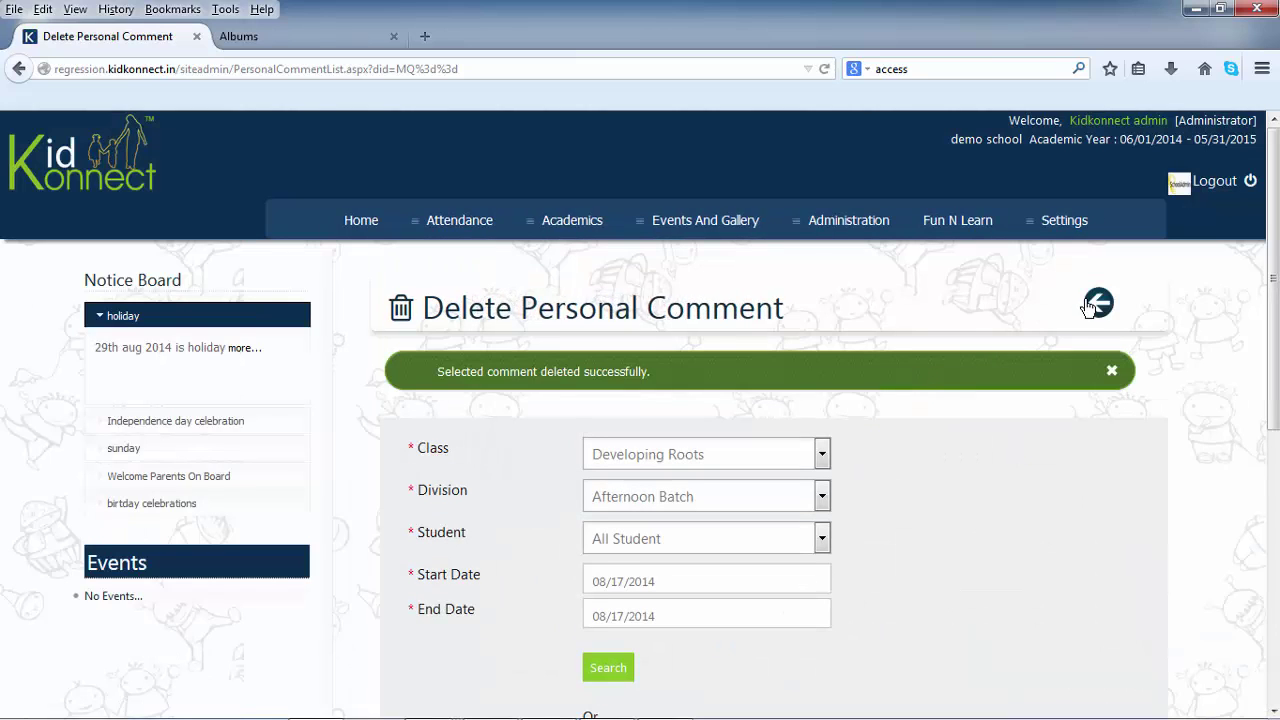
Step: Go back to the Dashboard and open the Personal Comments notification badge
click(1100, 303)
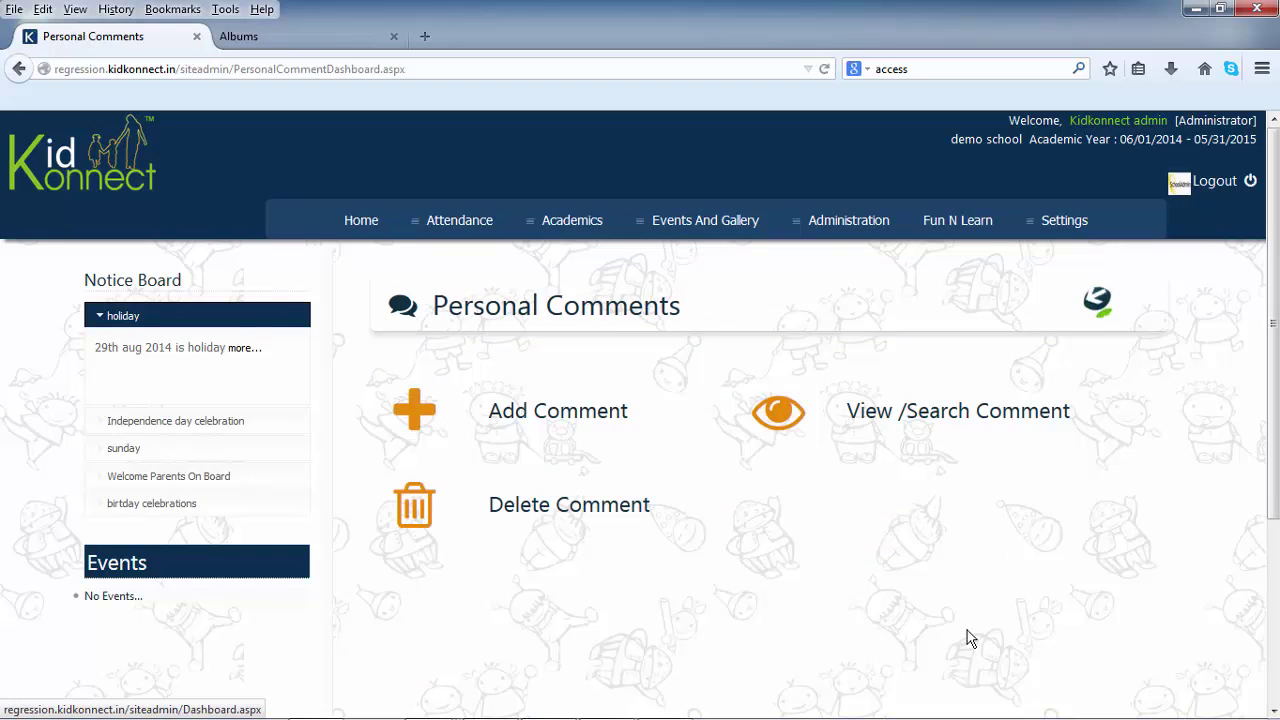
click(663, 705)
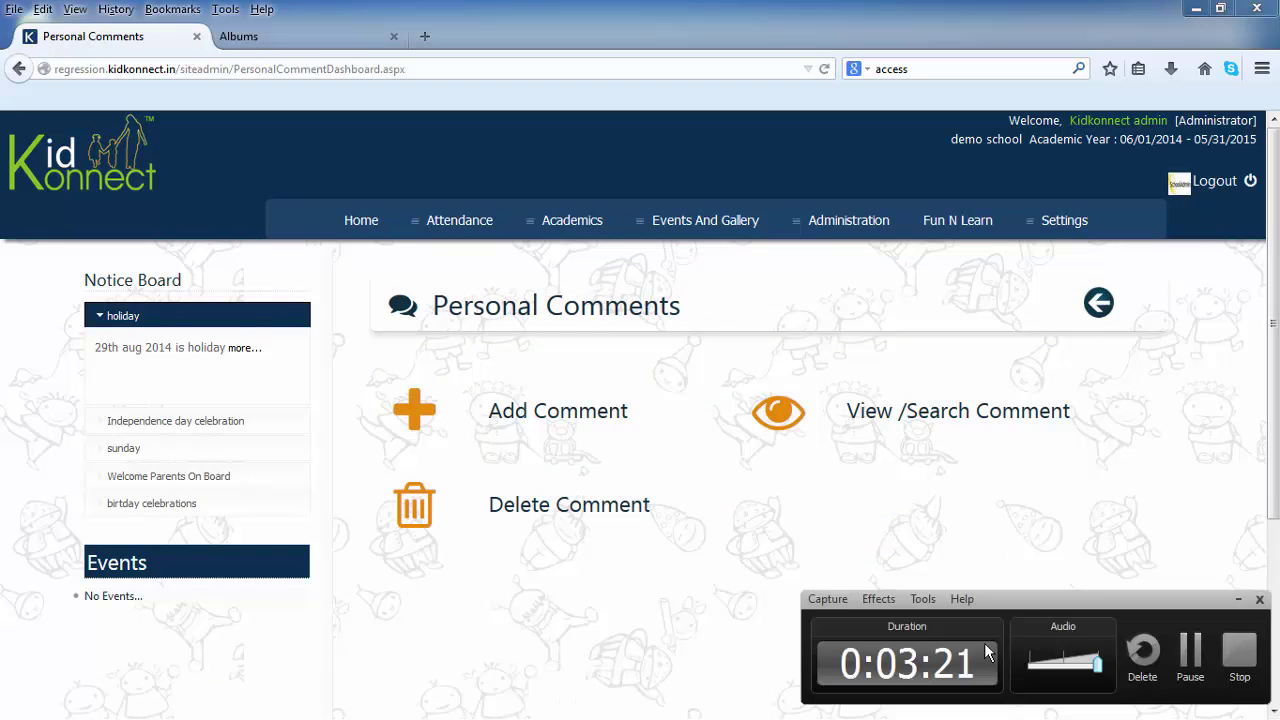
click(1190, 652)
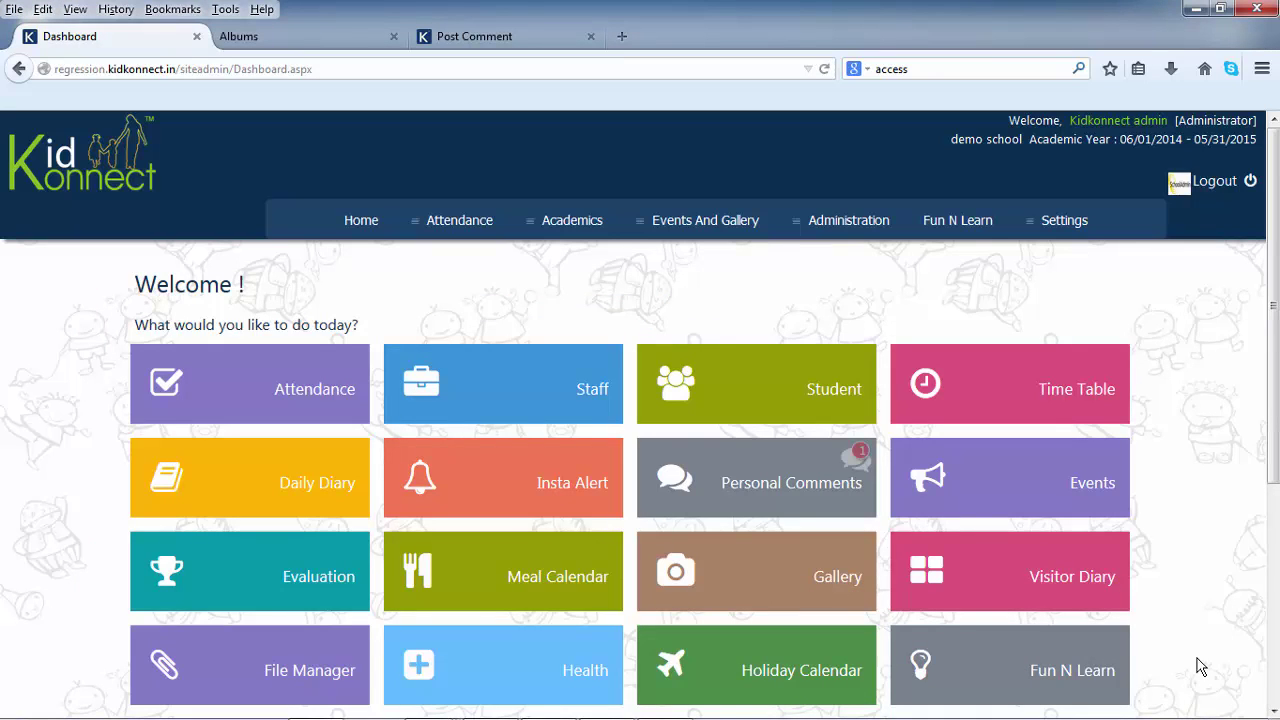
click(855, 472)
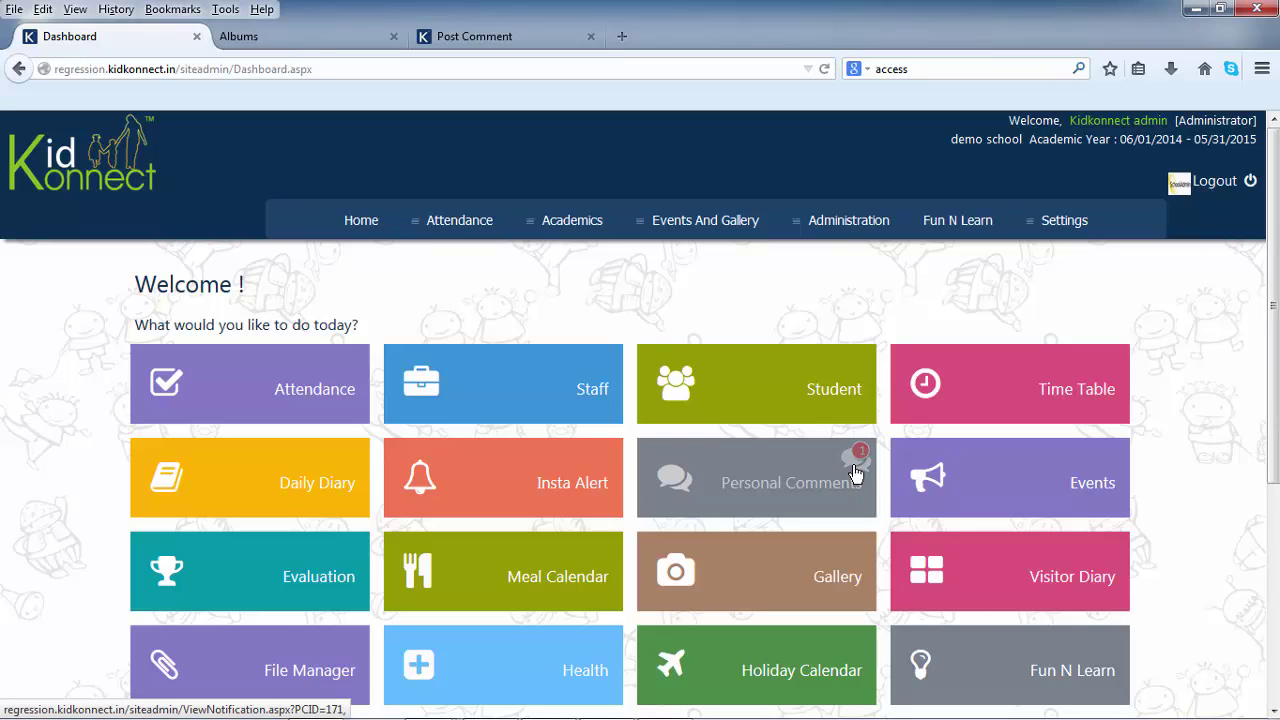
click(855, 472)
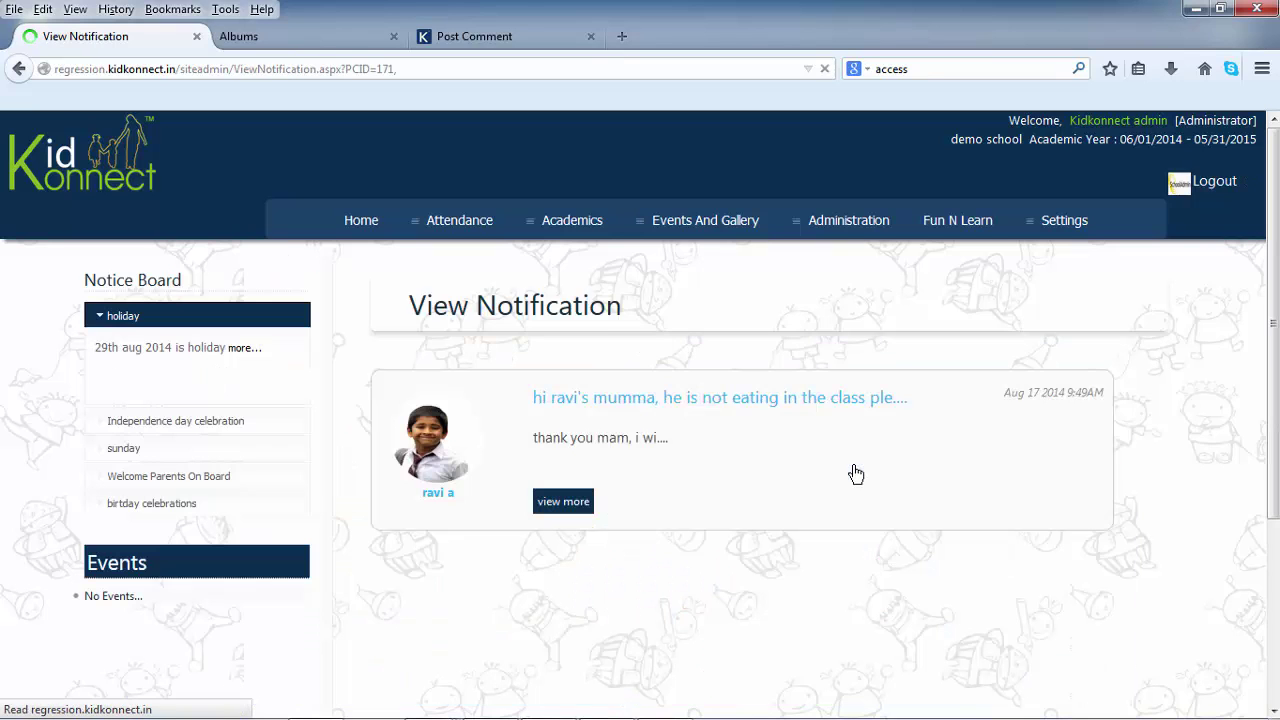
click(565, 505)
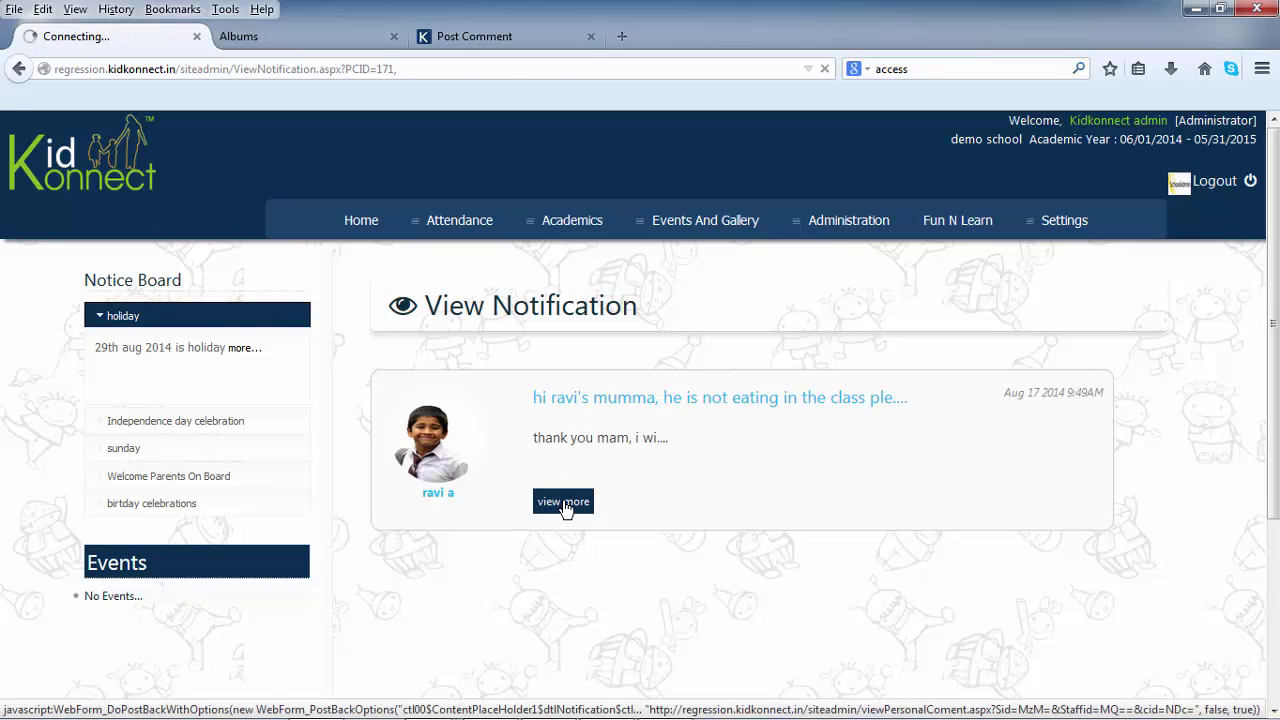
scroll(565, 508, down, 2)
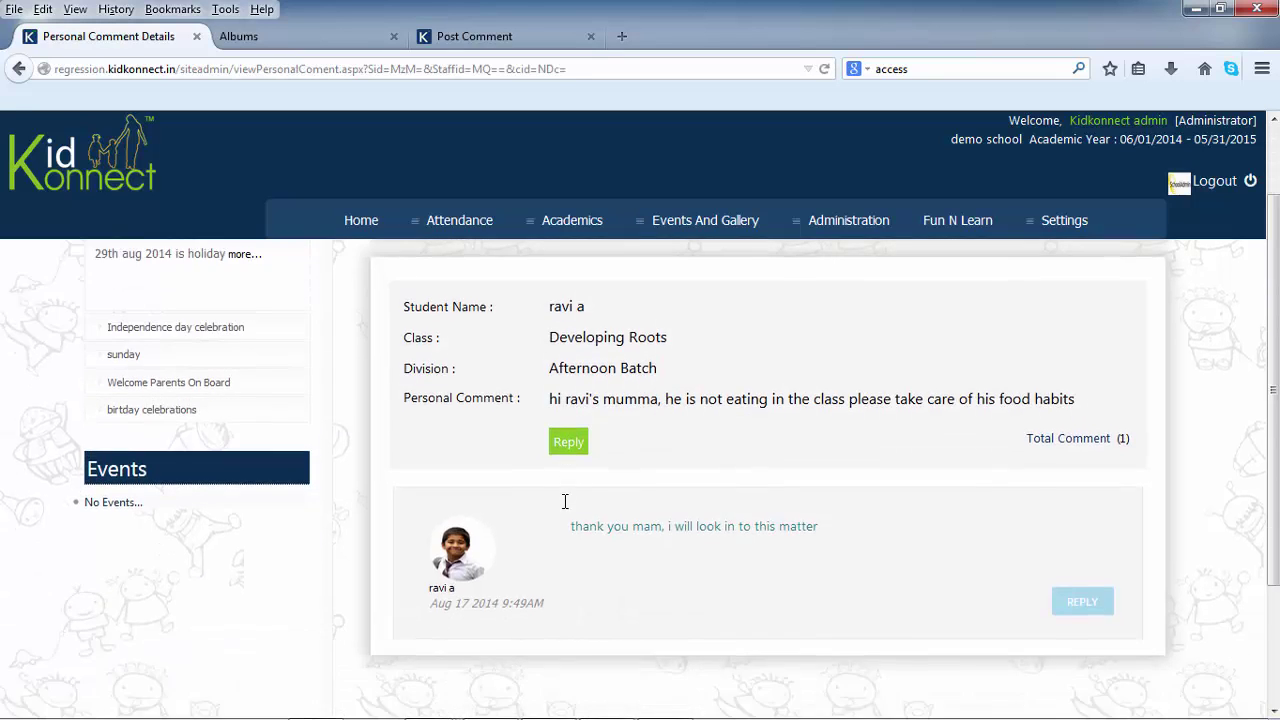
click(1089, 591)
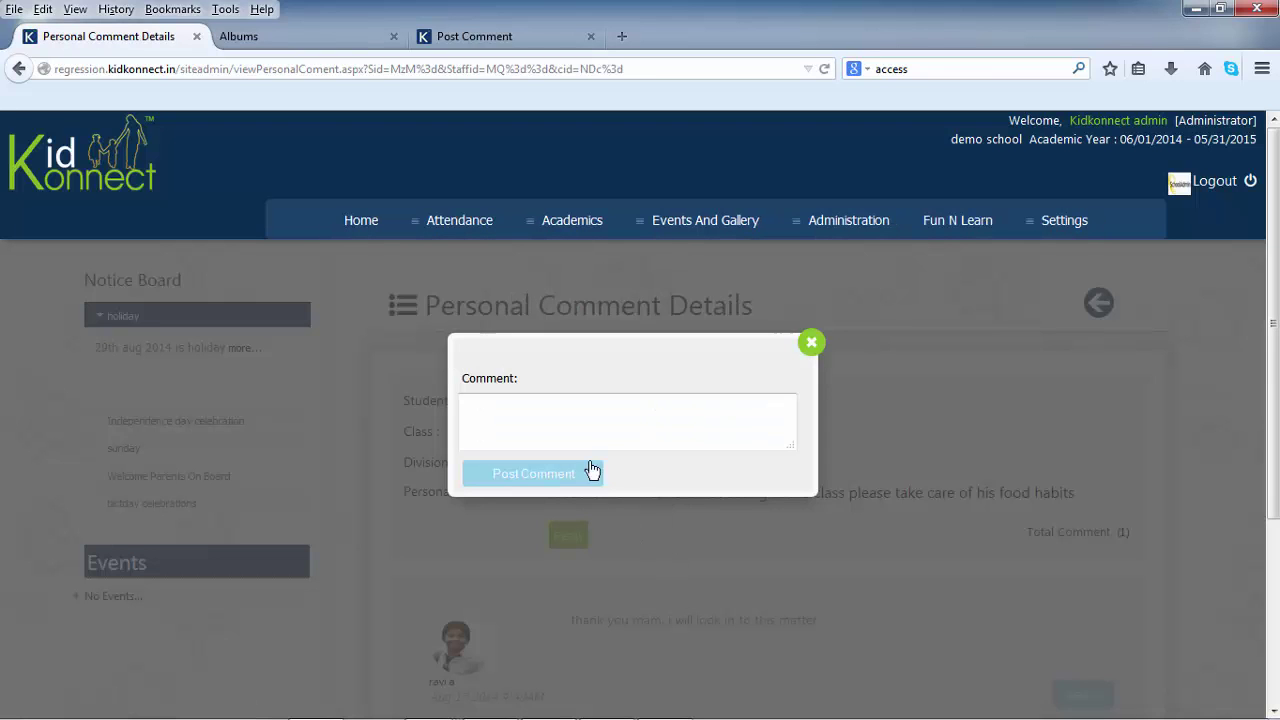
click(592, 429)
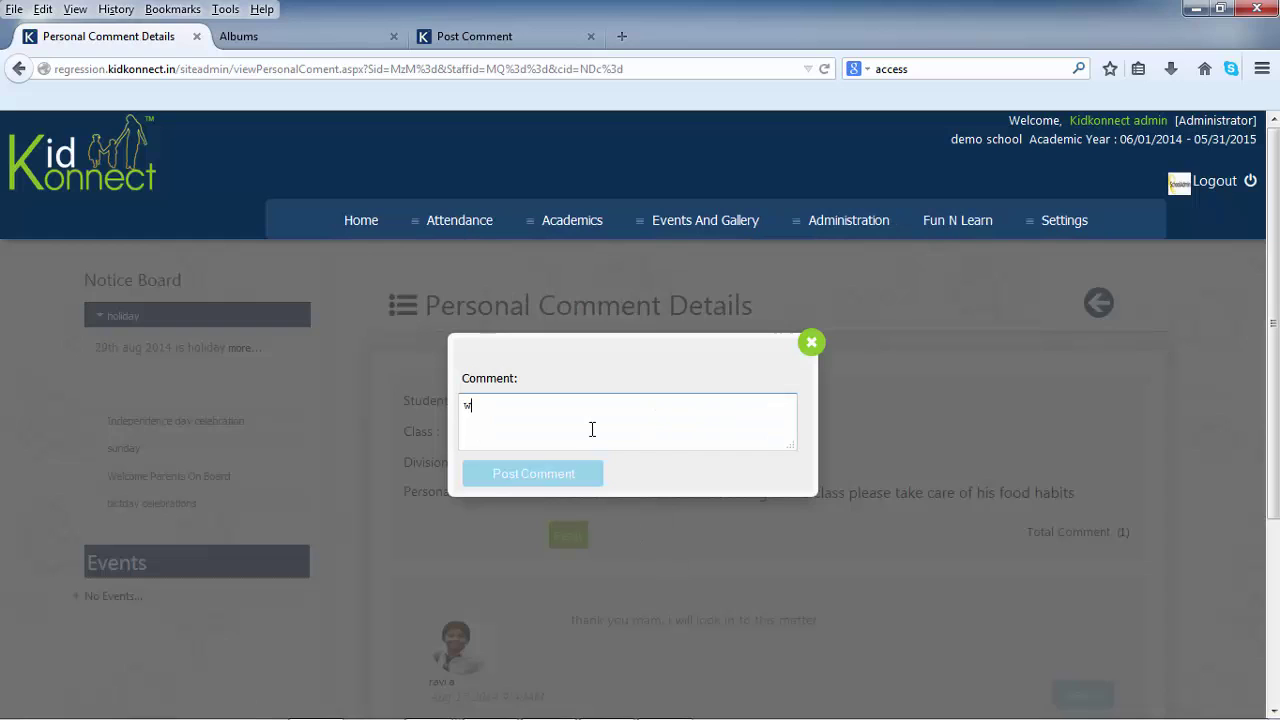